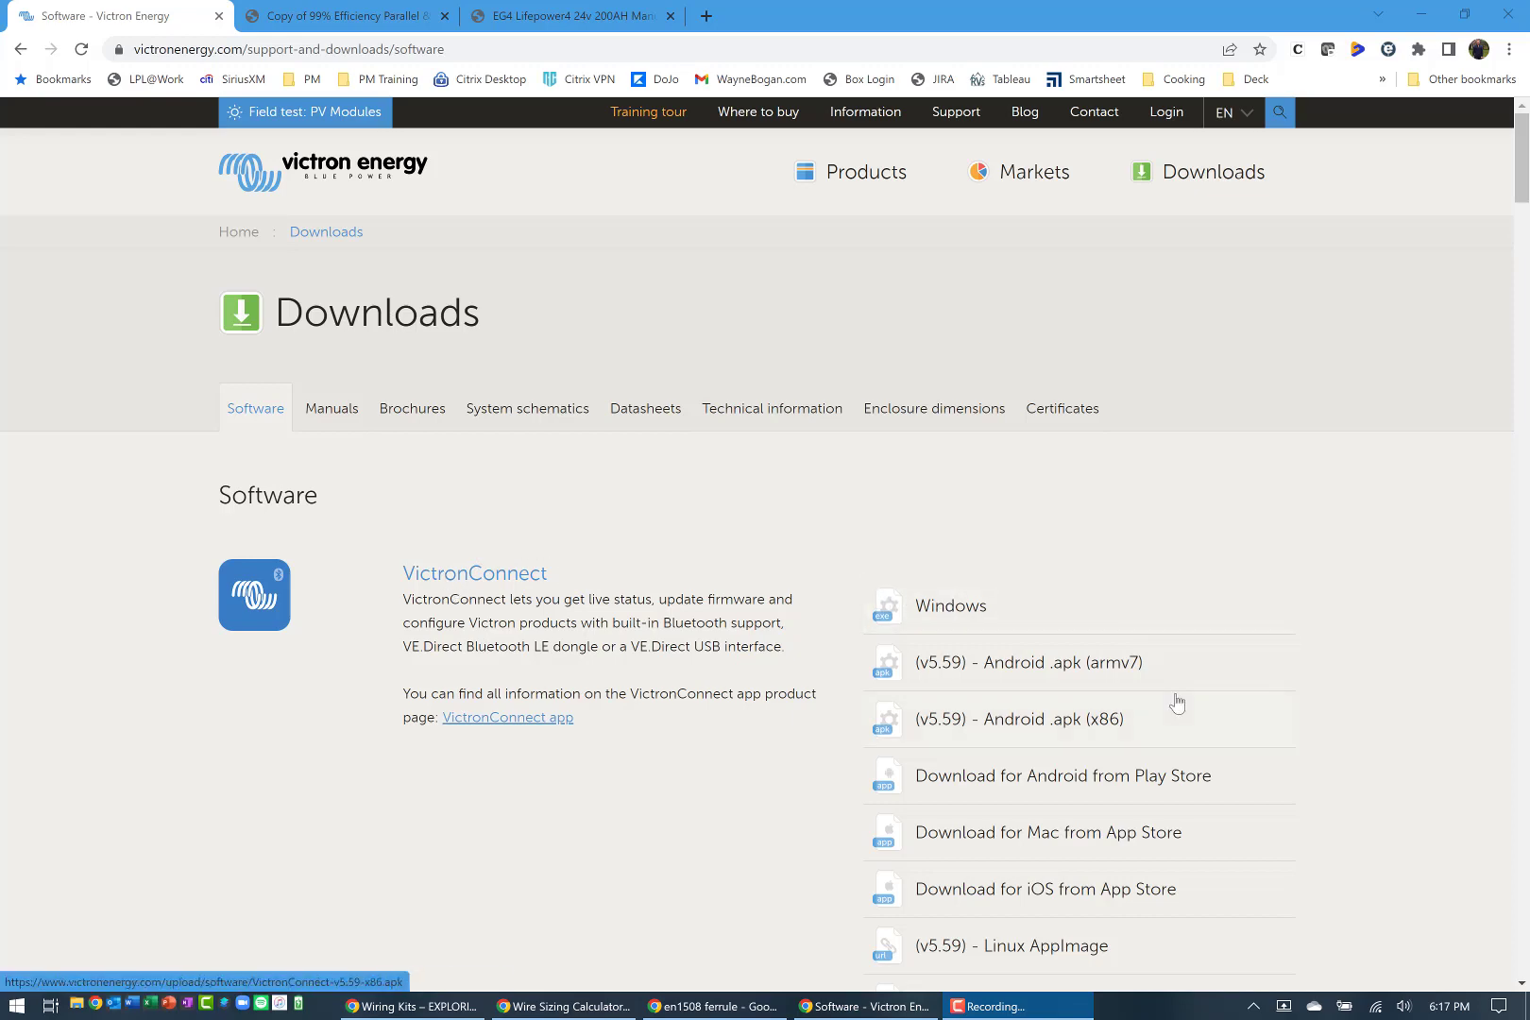
- Scroll the Victron software downloads, then switch to the EG4 LifePower4 spec PDF tab
scroll(1176, 704, "down", 2)
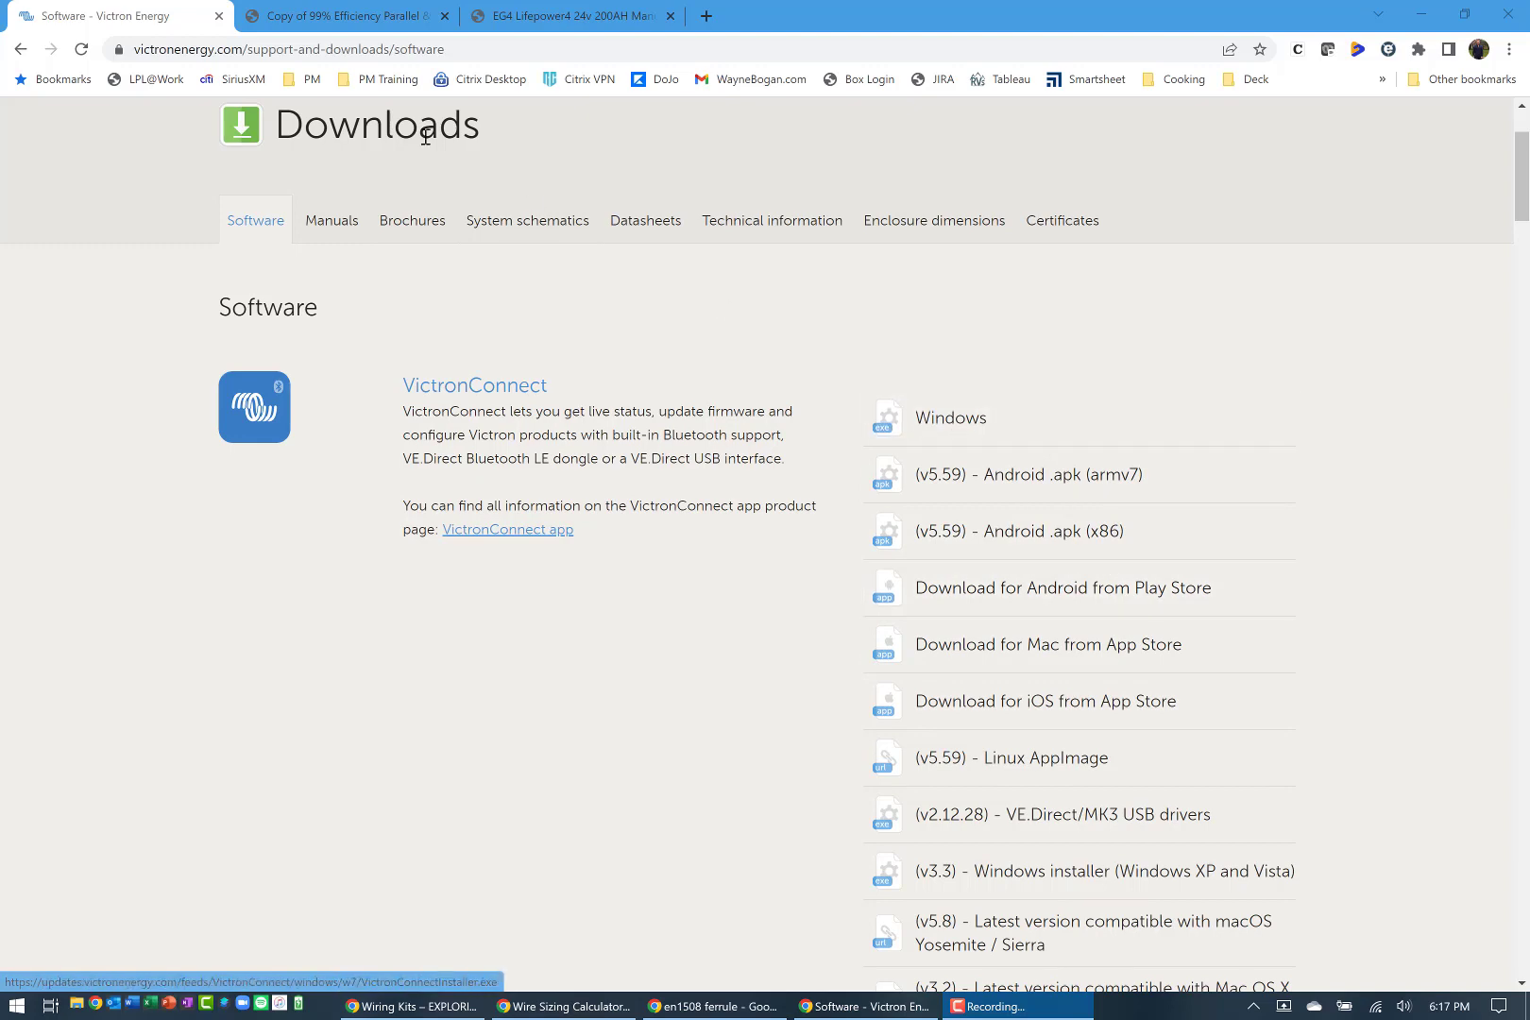
left_click(331, 13)
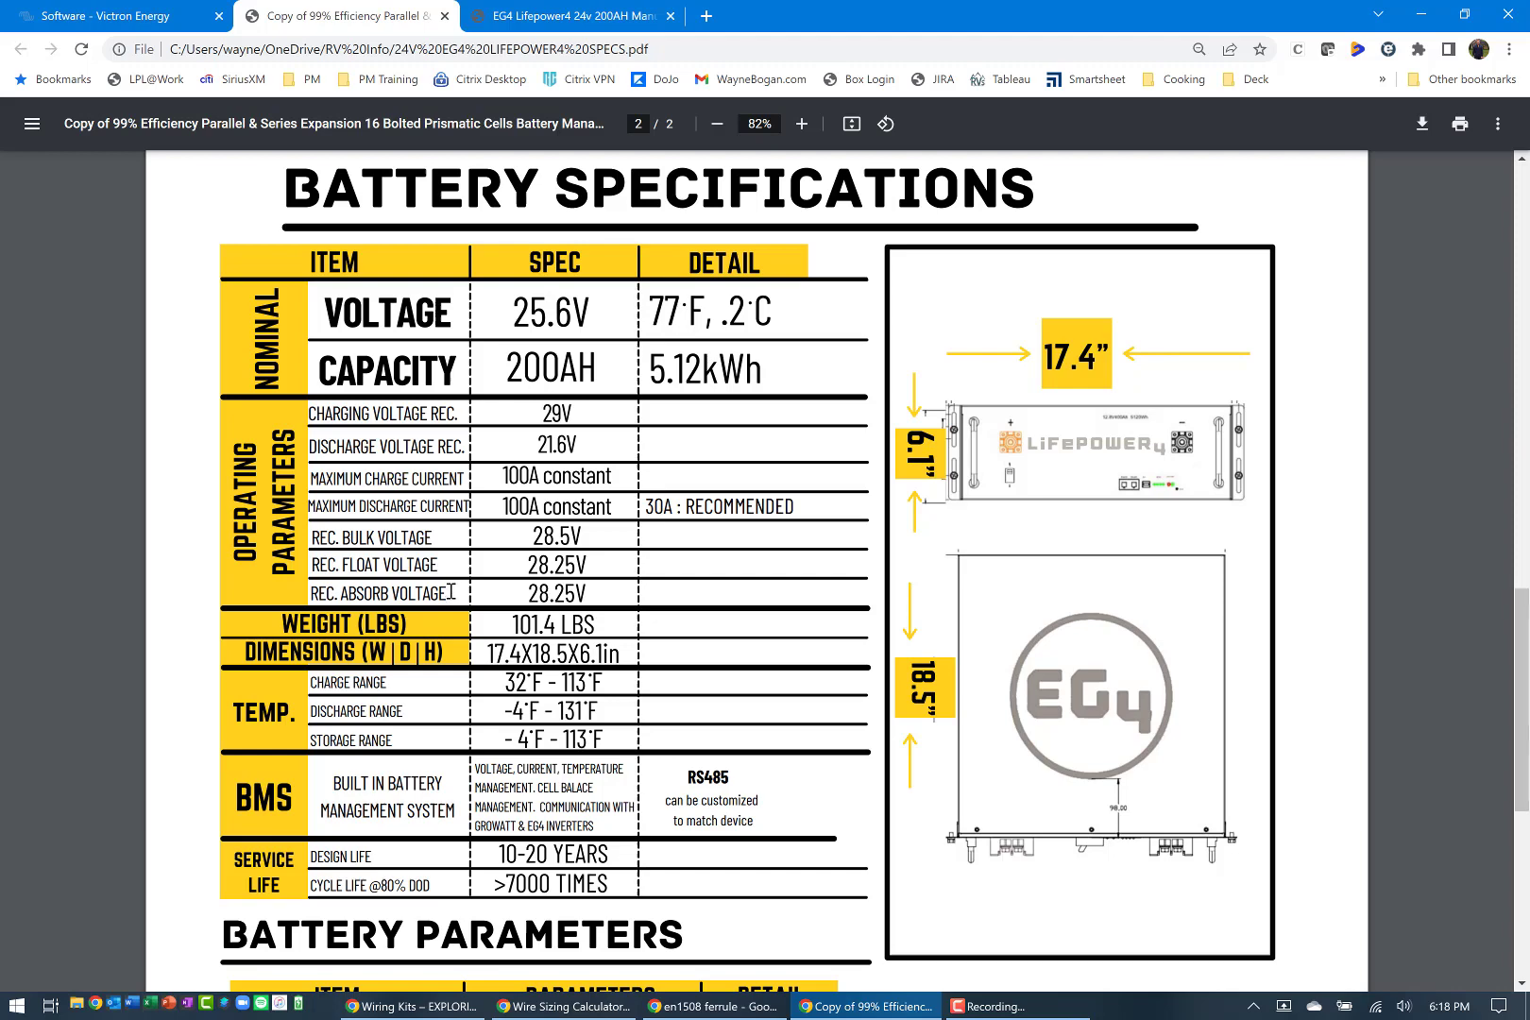
- Scroll through the EG4 PDF's charging specification tables
scroll(451, 592, "down", 5)
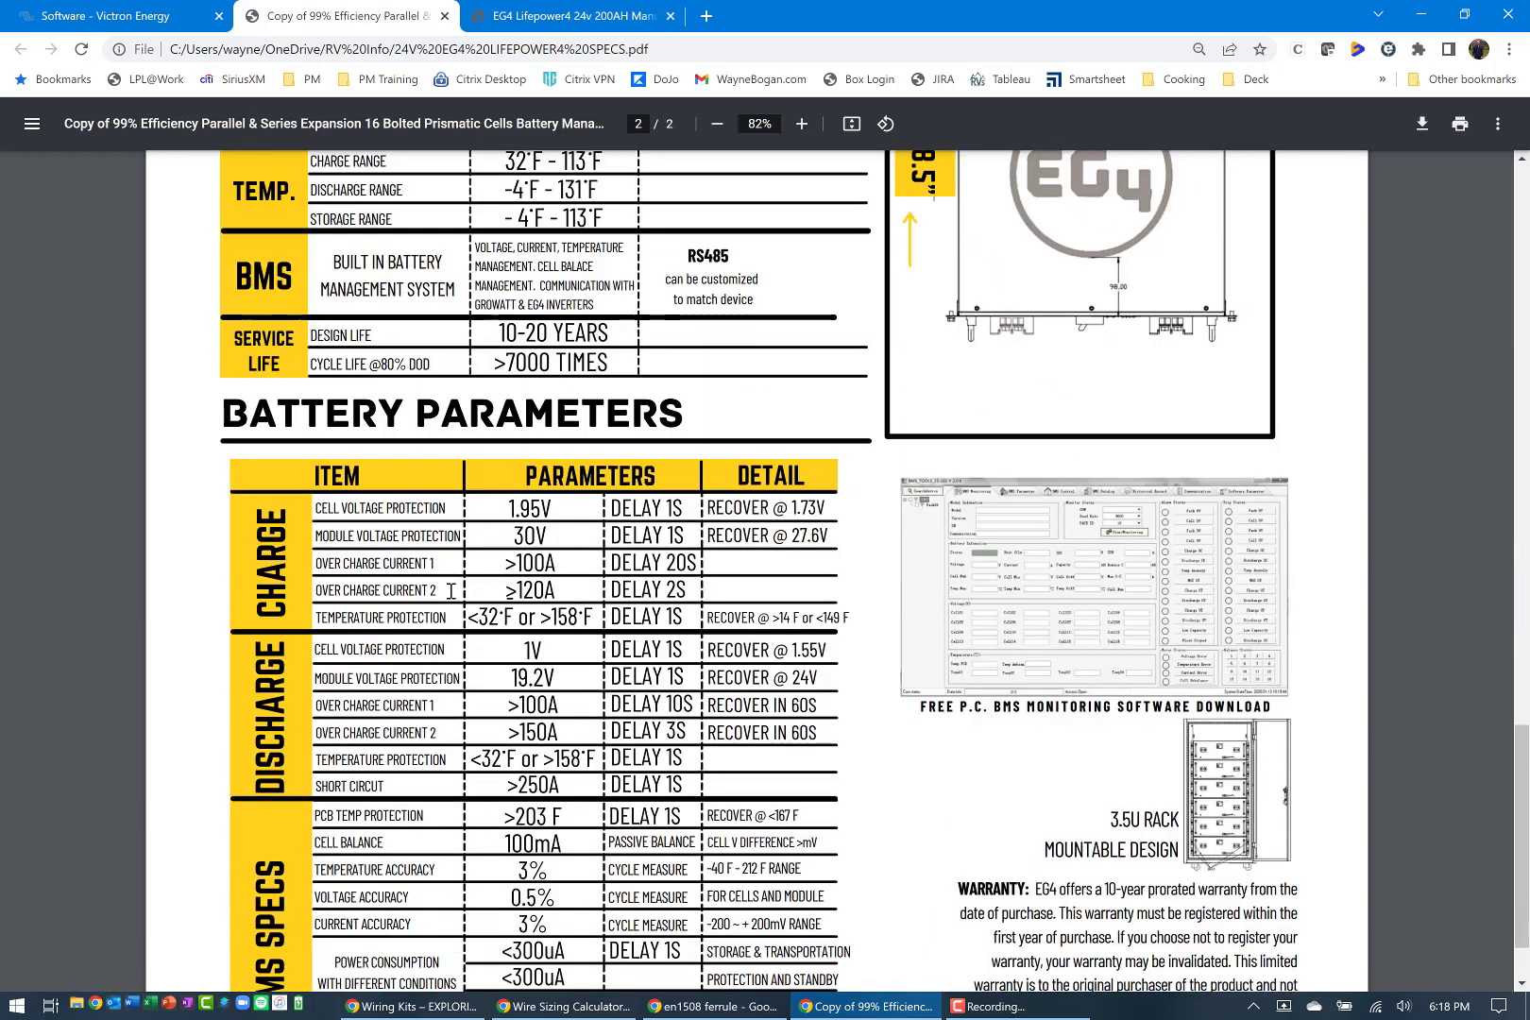
scroll(450, 592, "down", 1)
scroll(451, 592, "up", 5)
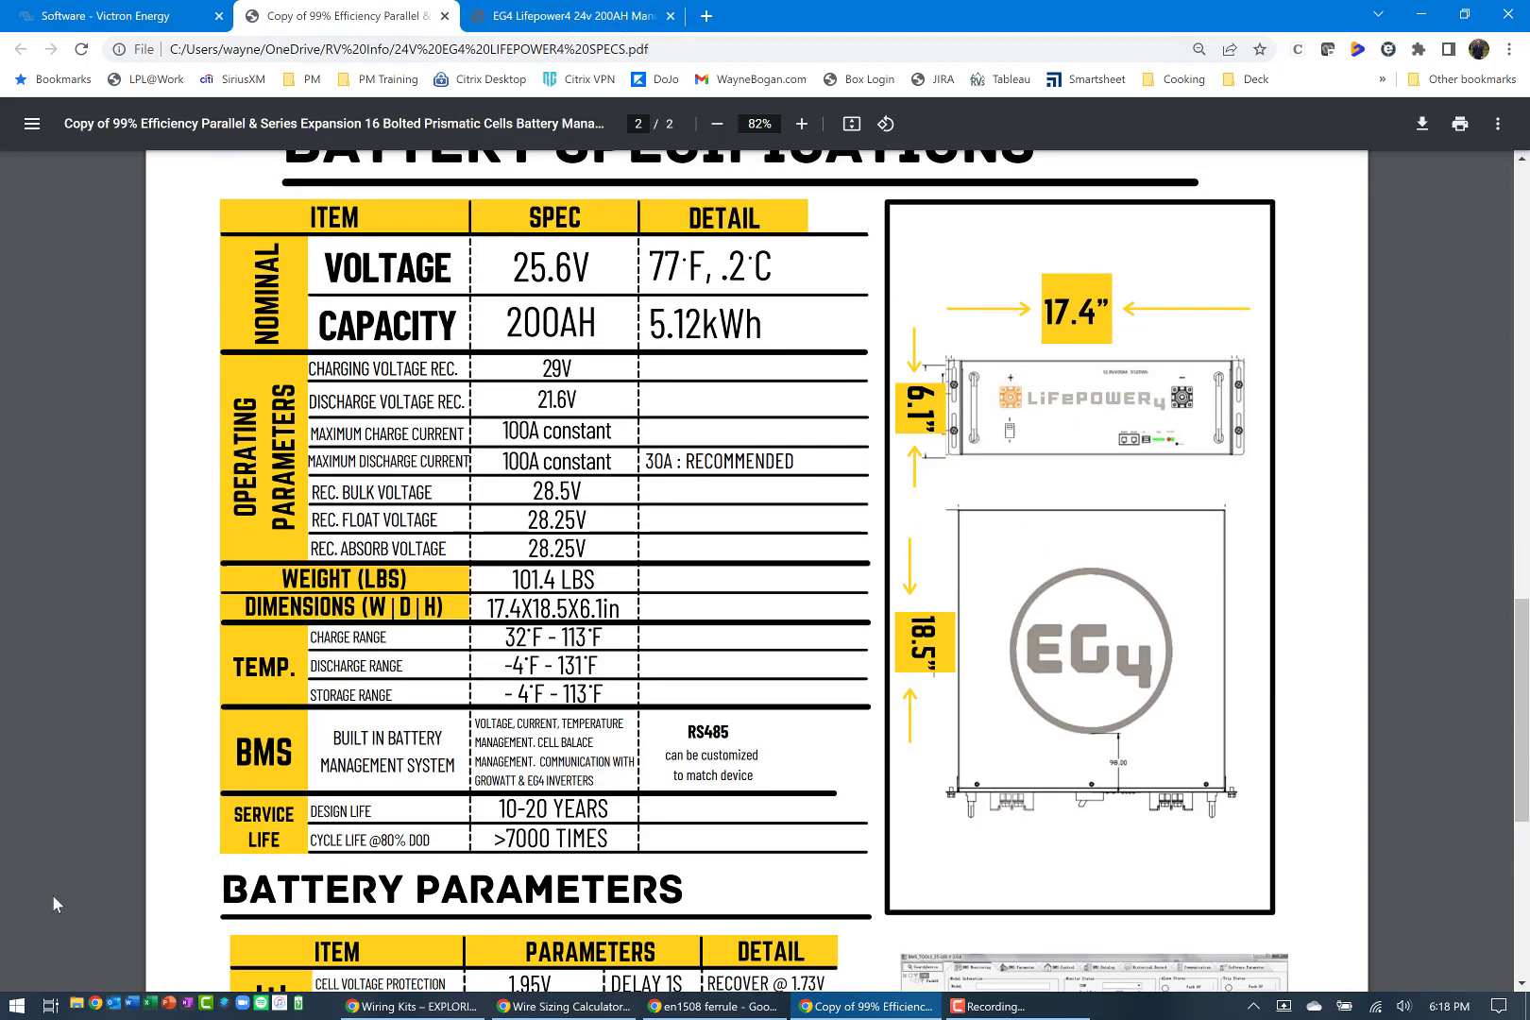
- Find and expand the Victron Energy folder in the Start menu's app list
left_click(17, 1005)
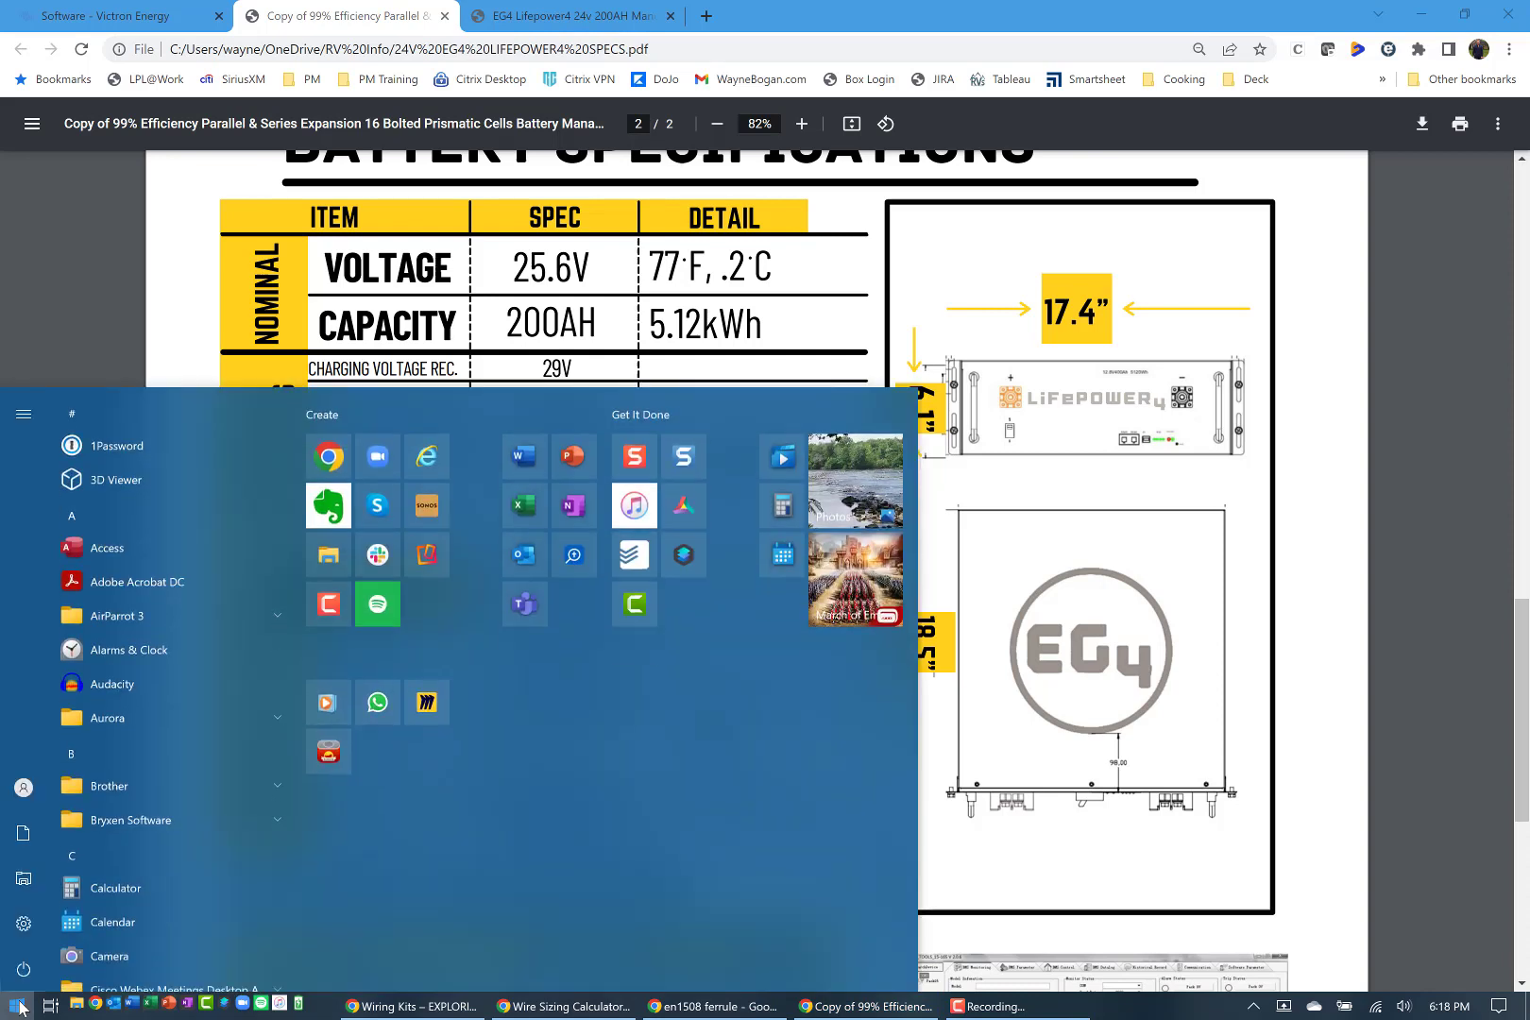
scroll(215, 766, "down", 2)
scroll(215, 766, "down", 20)
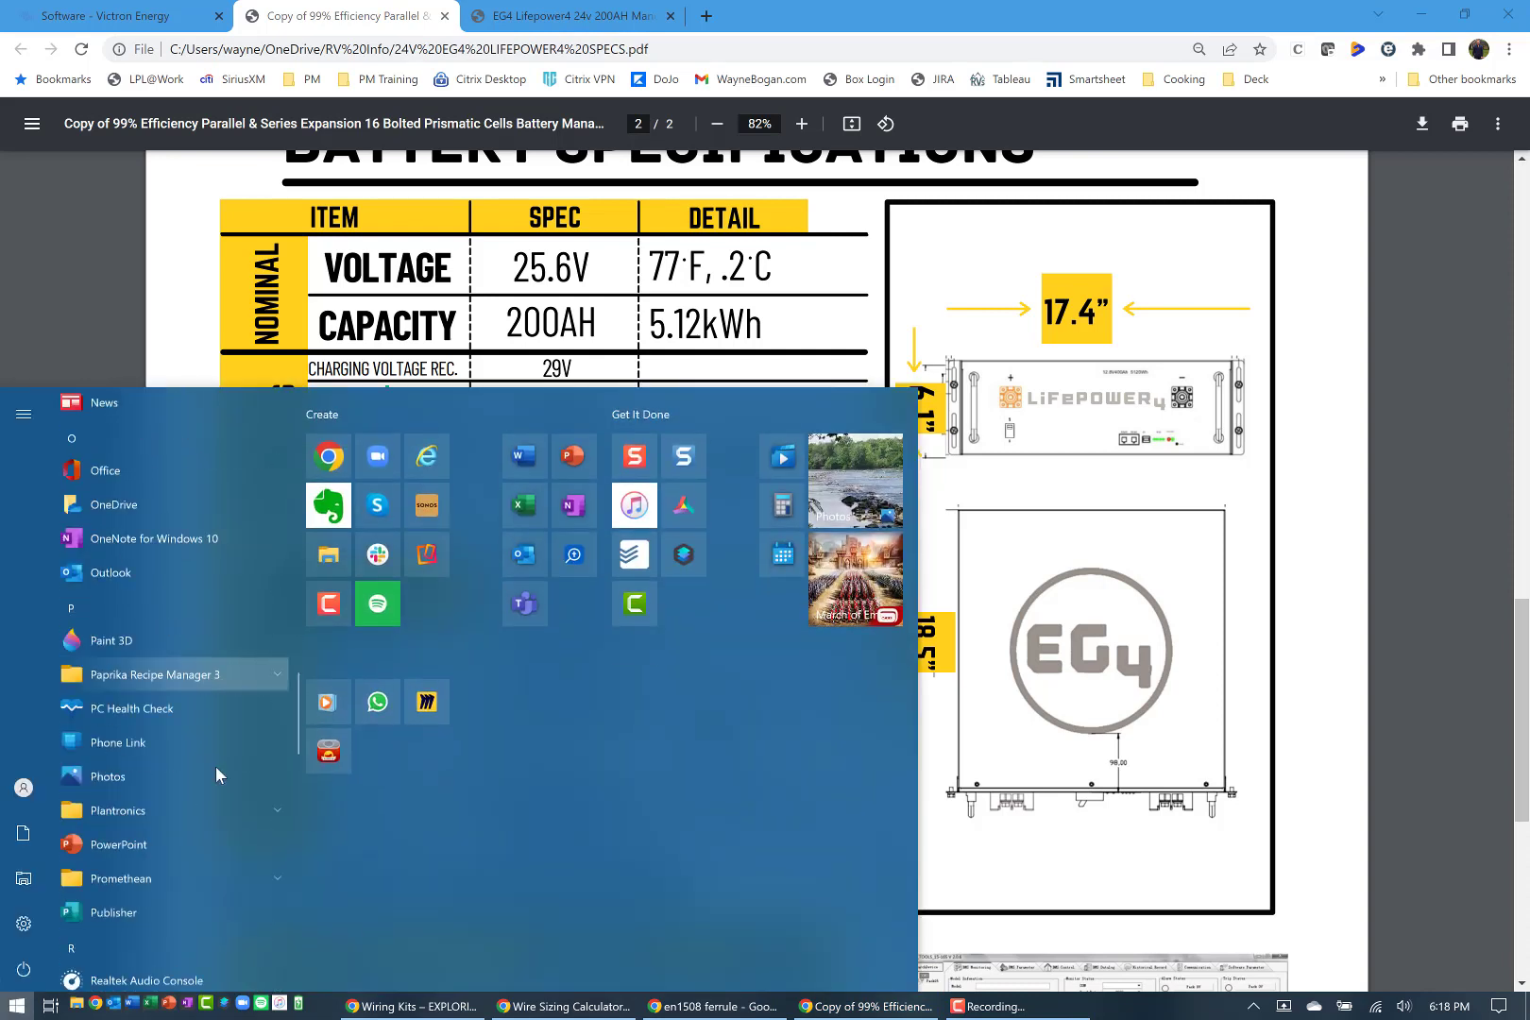
scroll(215, 766, "down", 10)
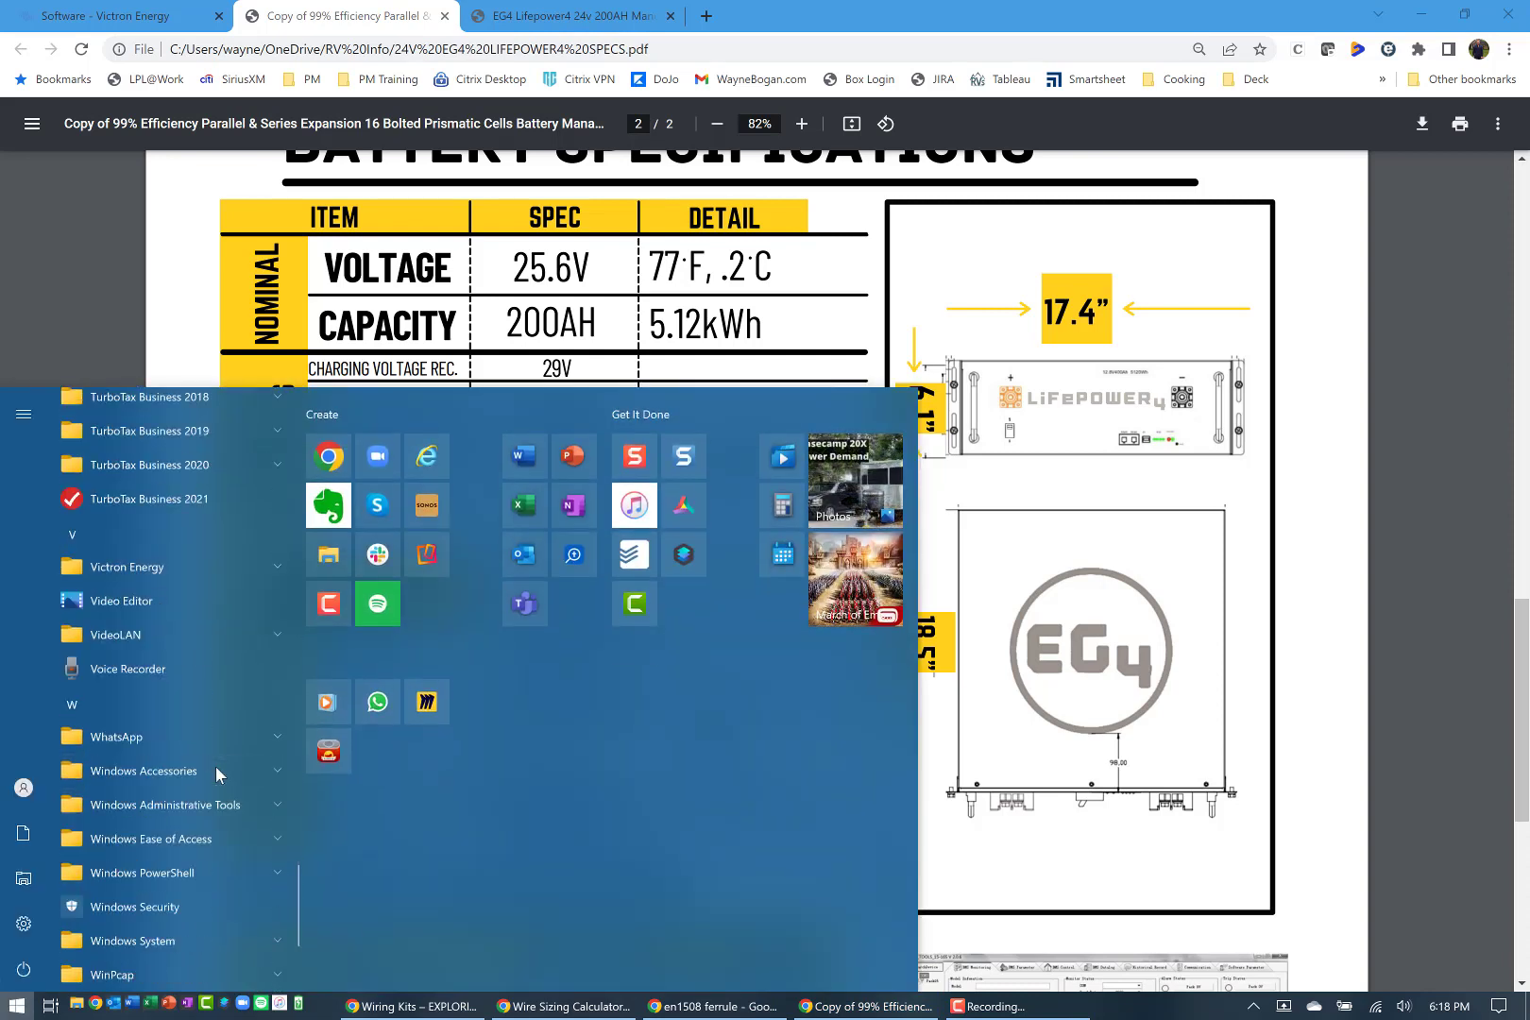
scroll(215, 766, "up", 3)
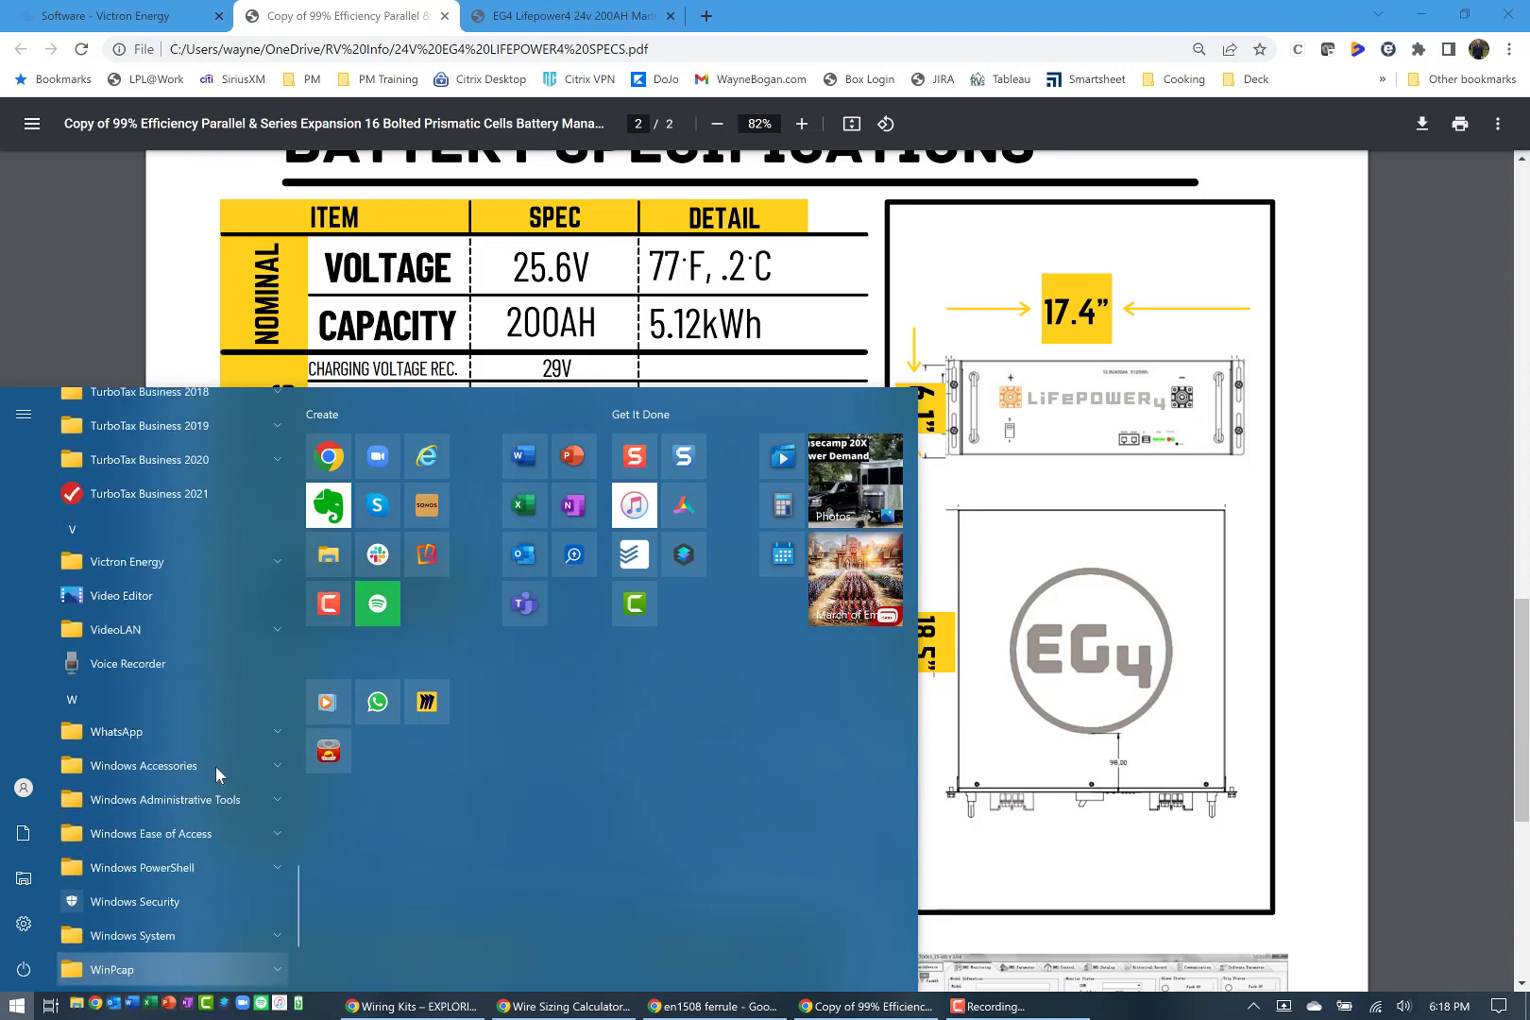
left_click(156, 568)
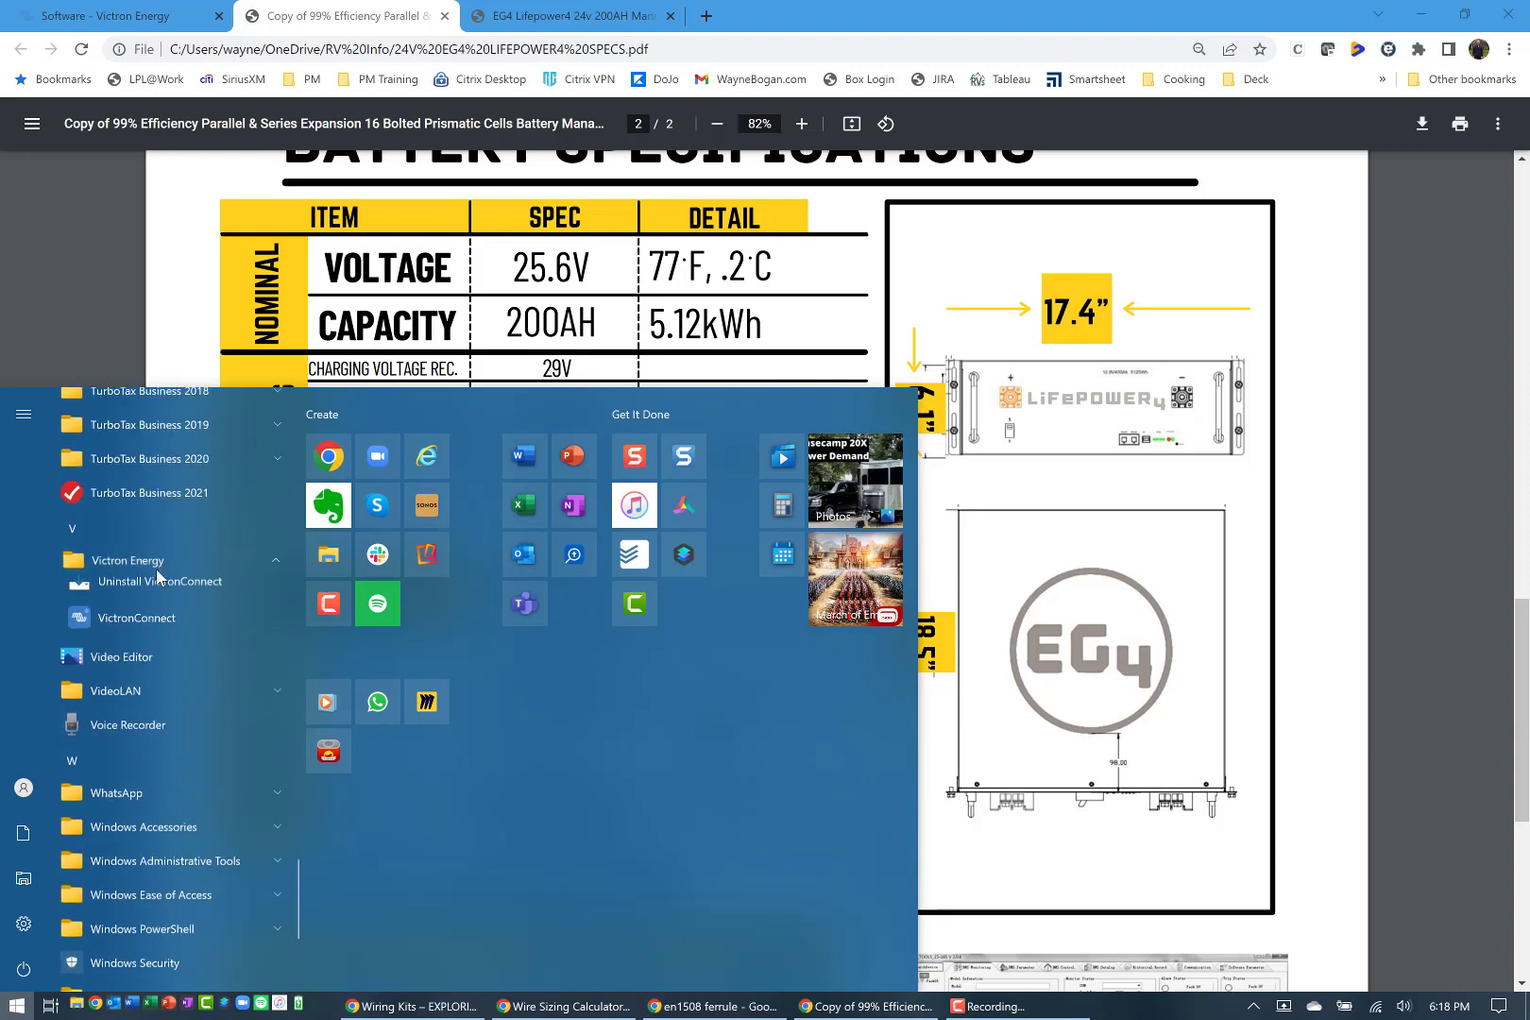
- Launch VictronConnect, connect to the MultiPlus 24/3000/70-50 120V, and position its window beside the PDF
left_click(152, 633)
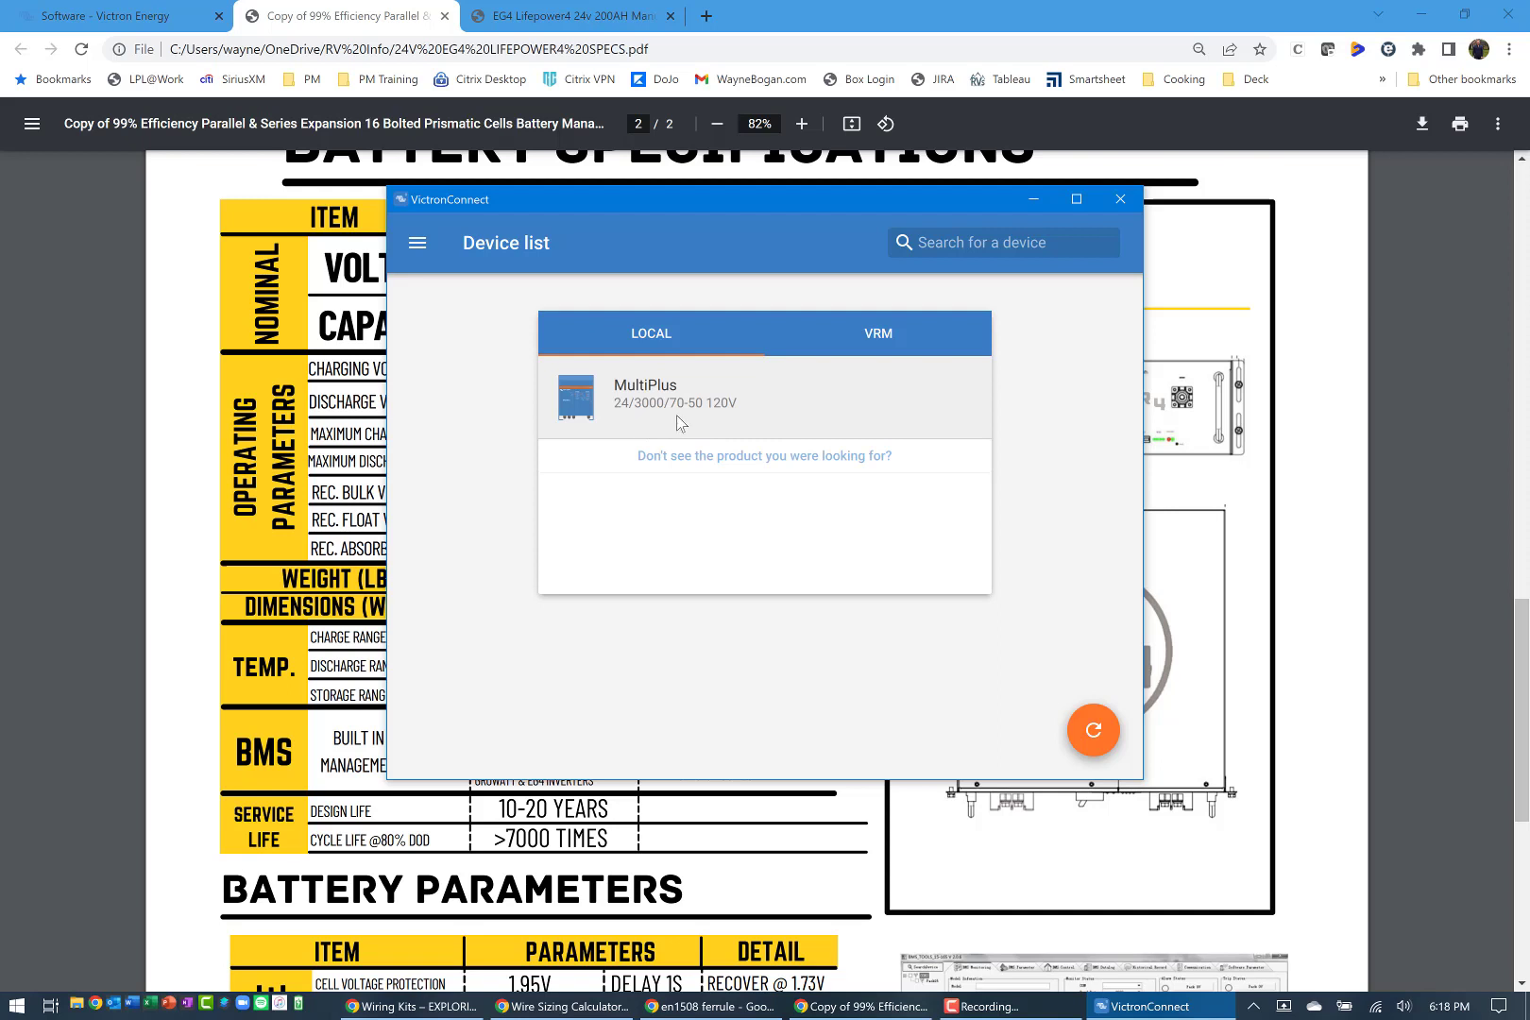
left_click(653, 408)
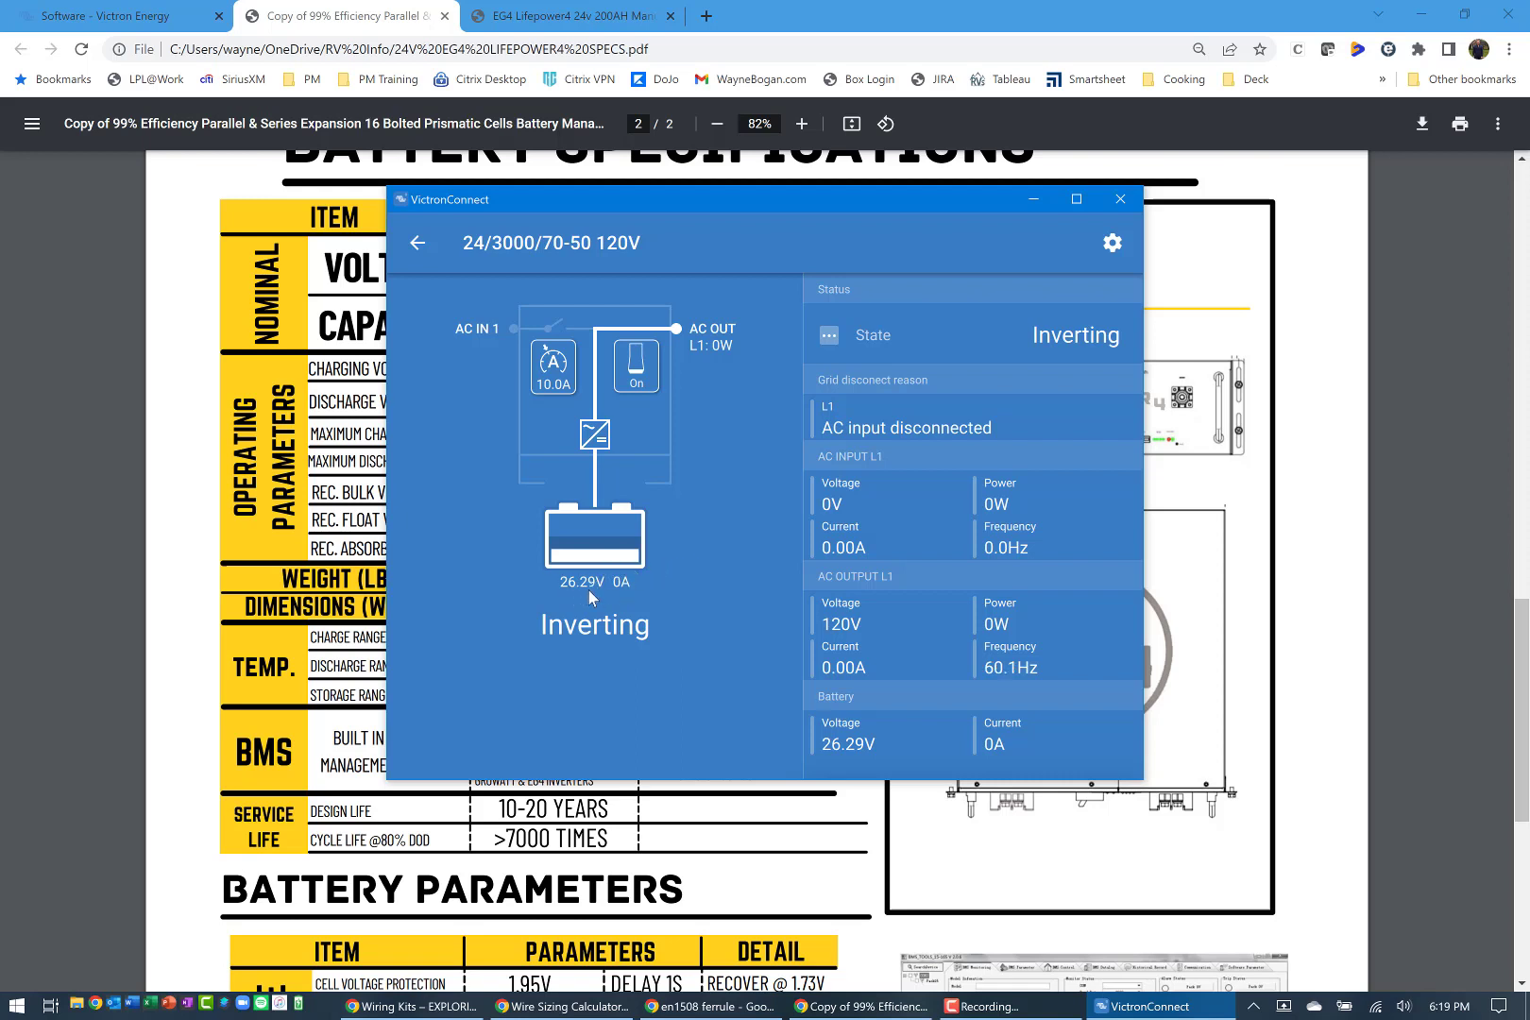
left_click_drag(564, 199, 816, 239)
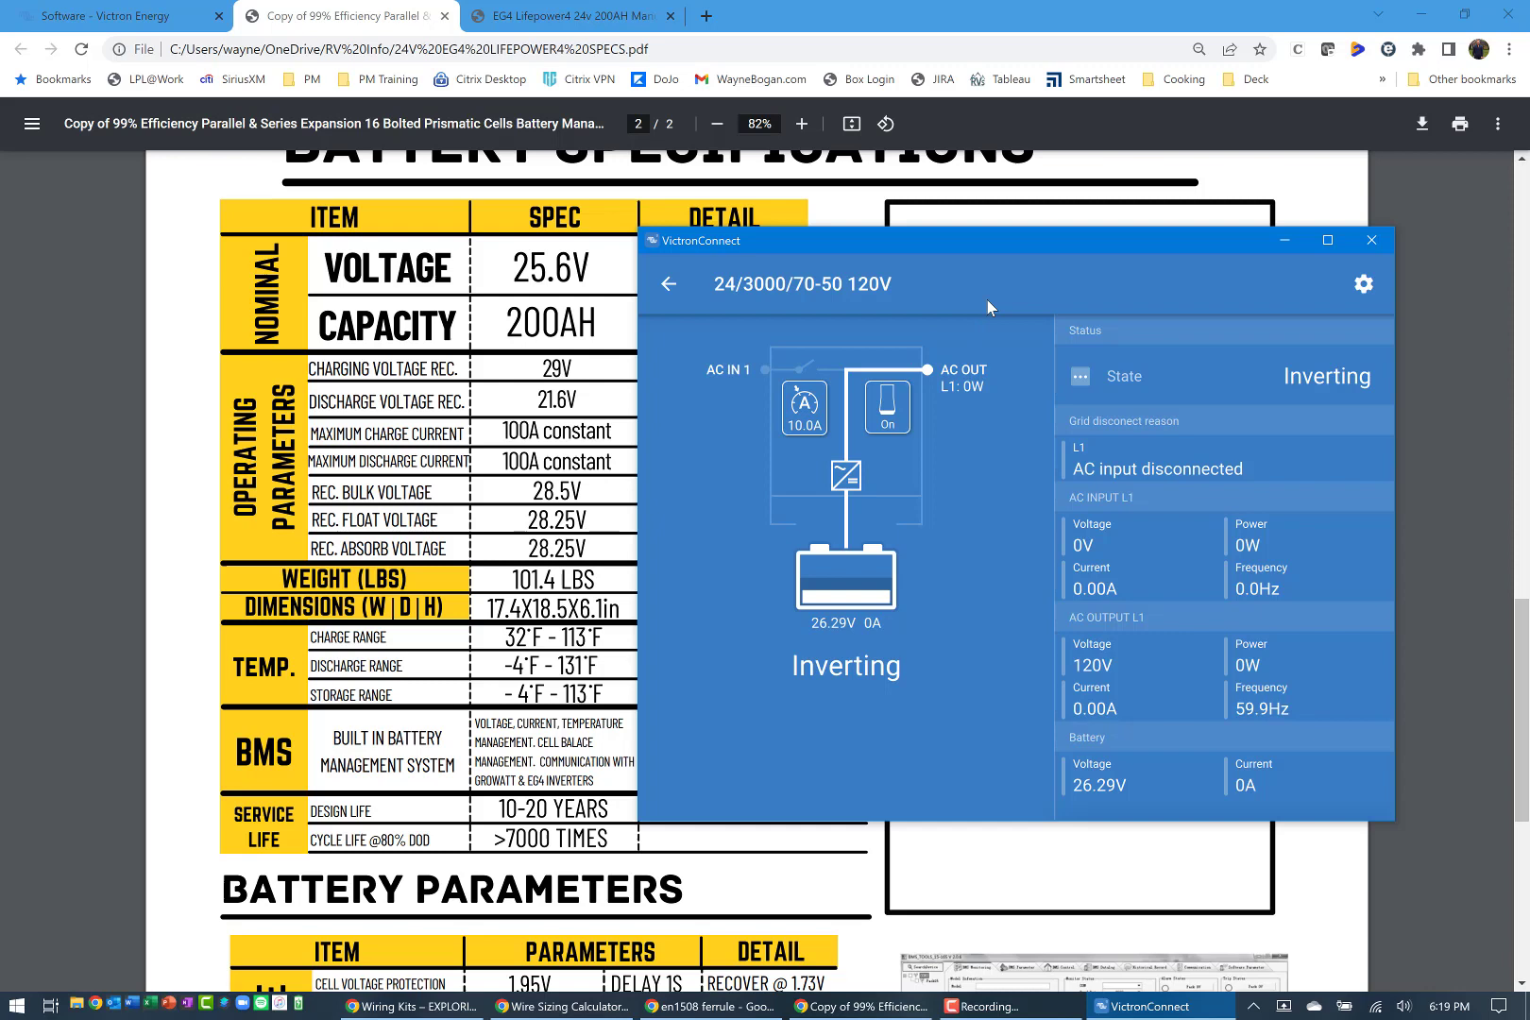
mouse_move(980, 247)
left_mouse_down()
mouse_move(911, 219)
mouse_move(705, 197)
left_mouse_up()
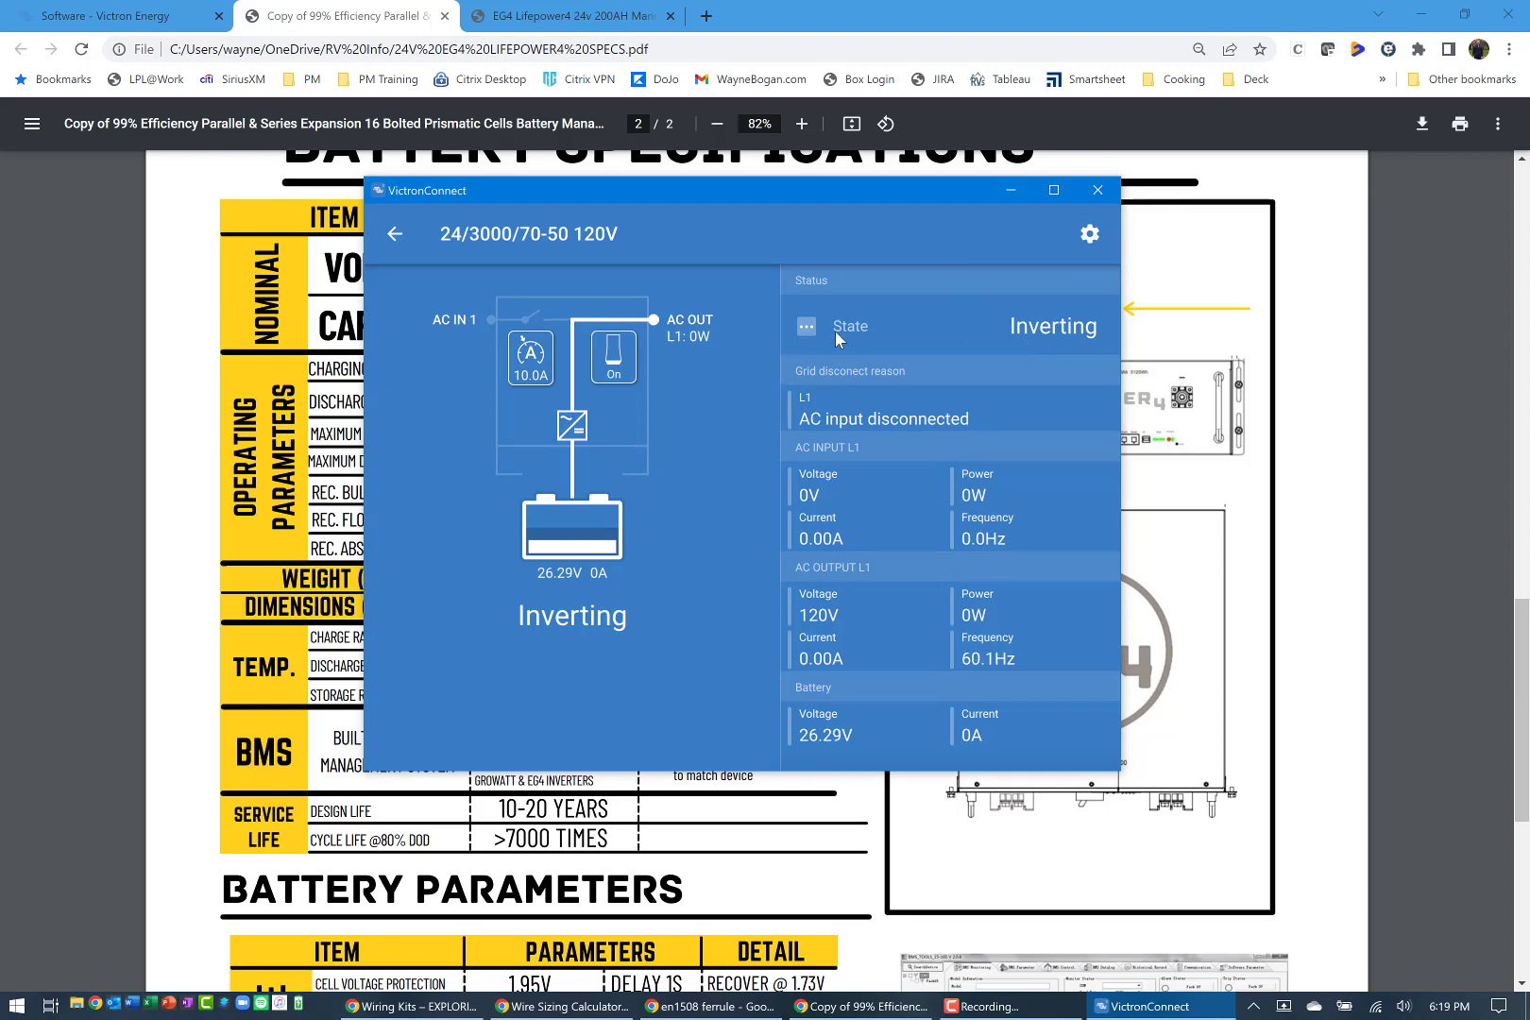
- Enable the MultiPlus settings by entering the settings password
left_click(1090, 235)
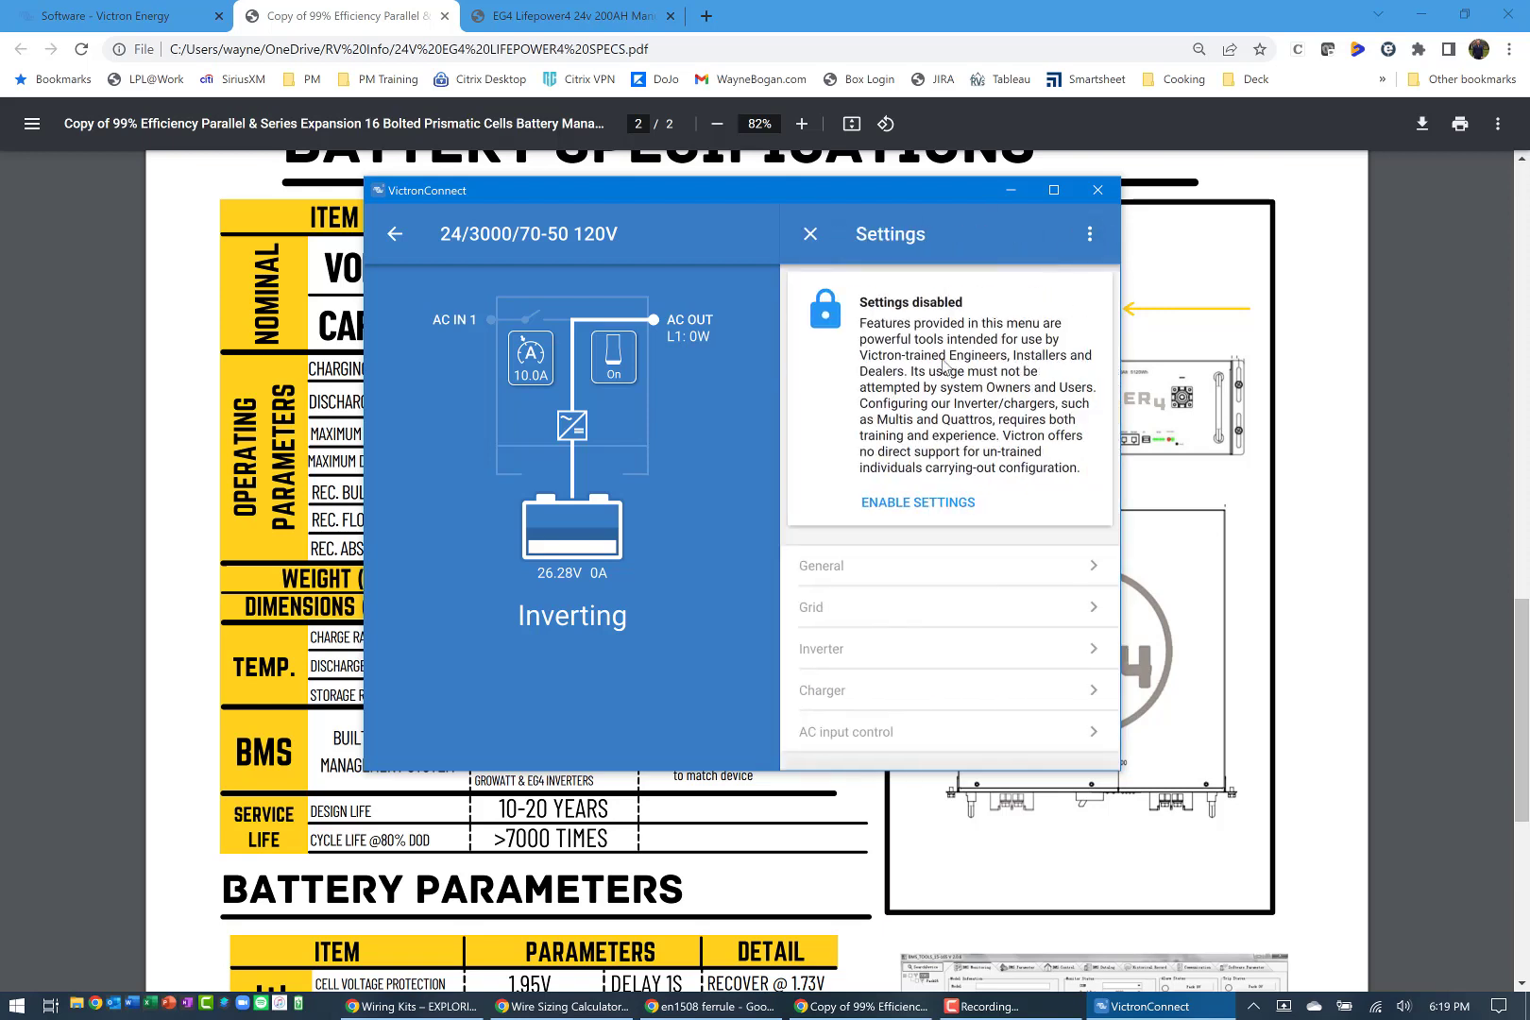
left_click(905, 506)
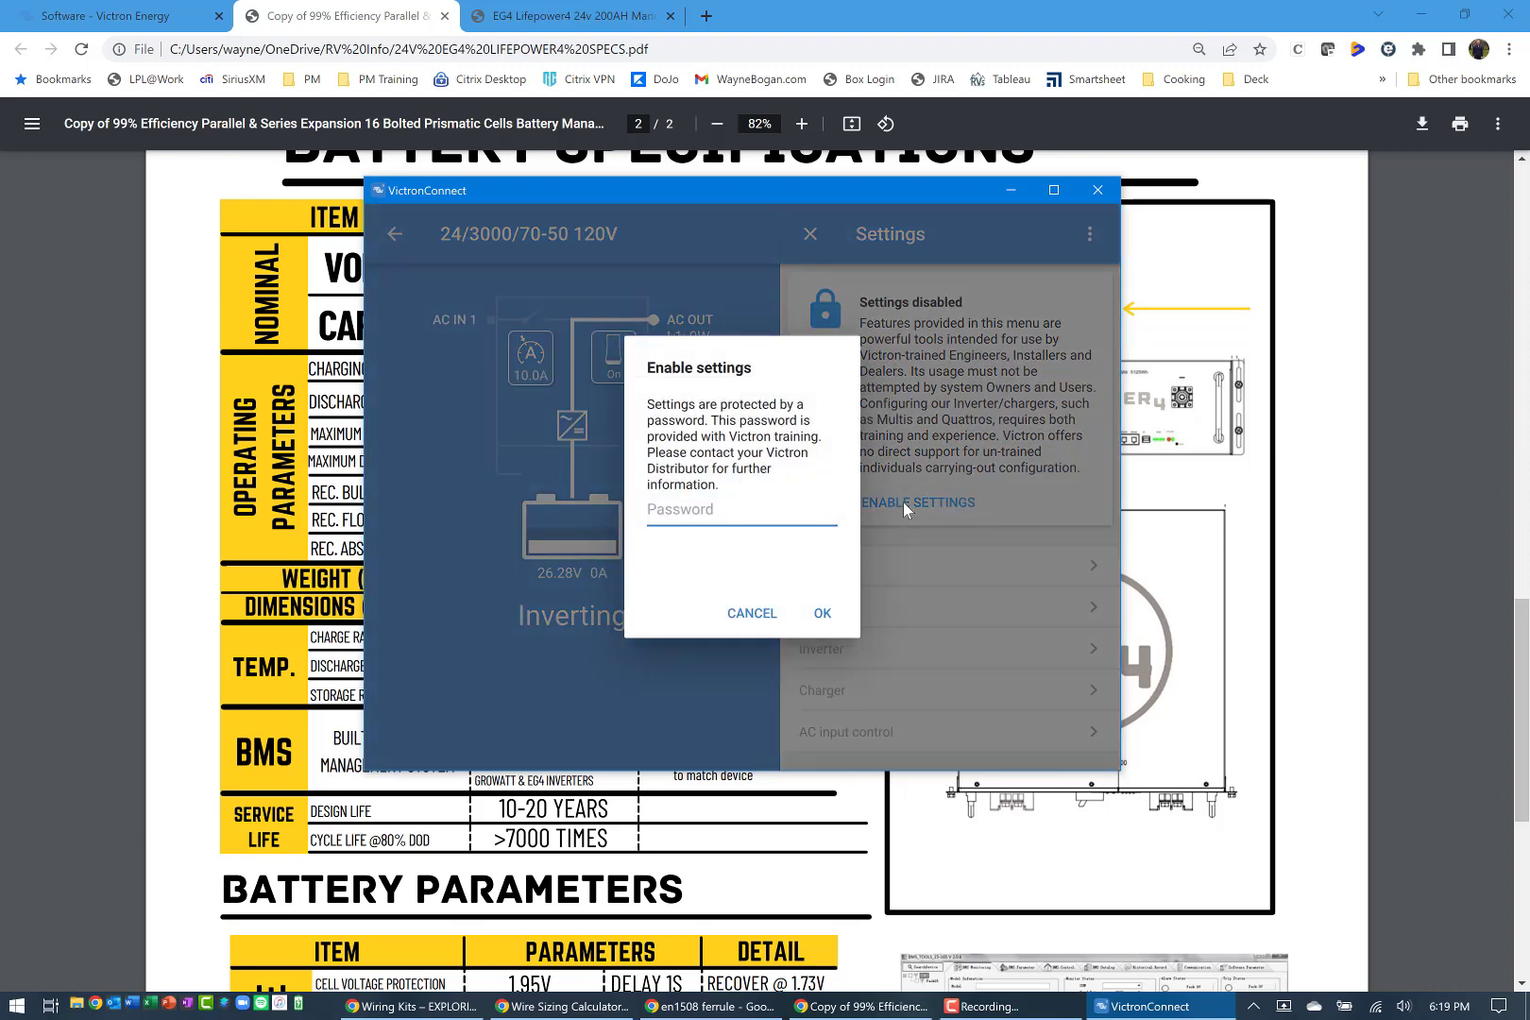
type("•••")
left_click(822, 614)
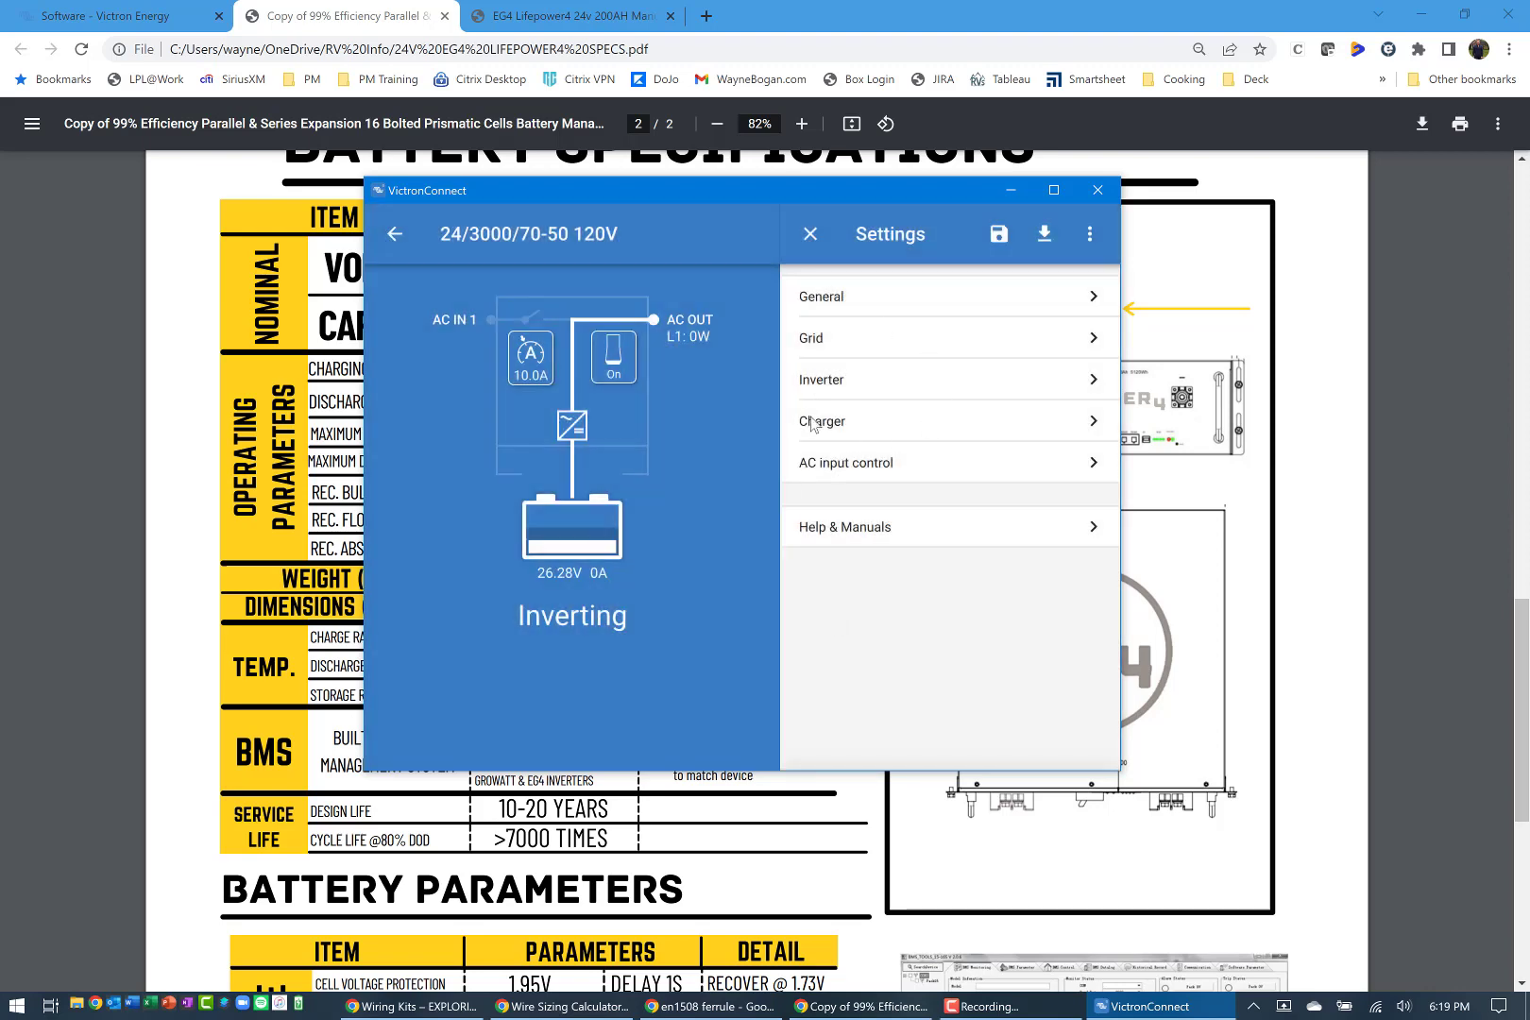
- In General settings, set AC1 input current limit to 10A and enable the 200Ah battery monitor
left_click(895, 300)
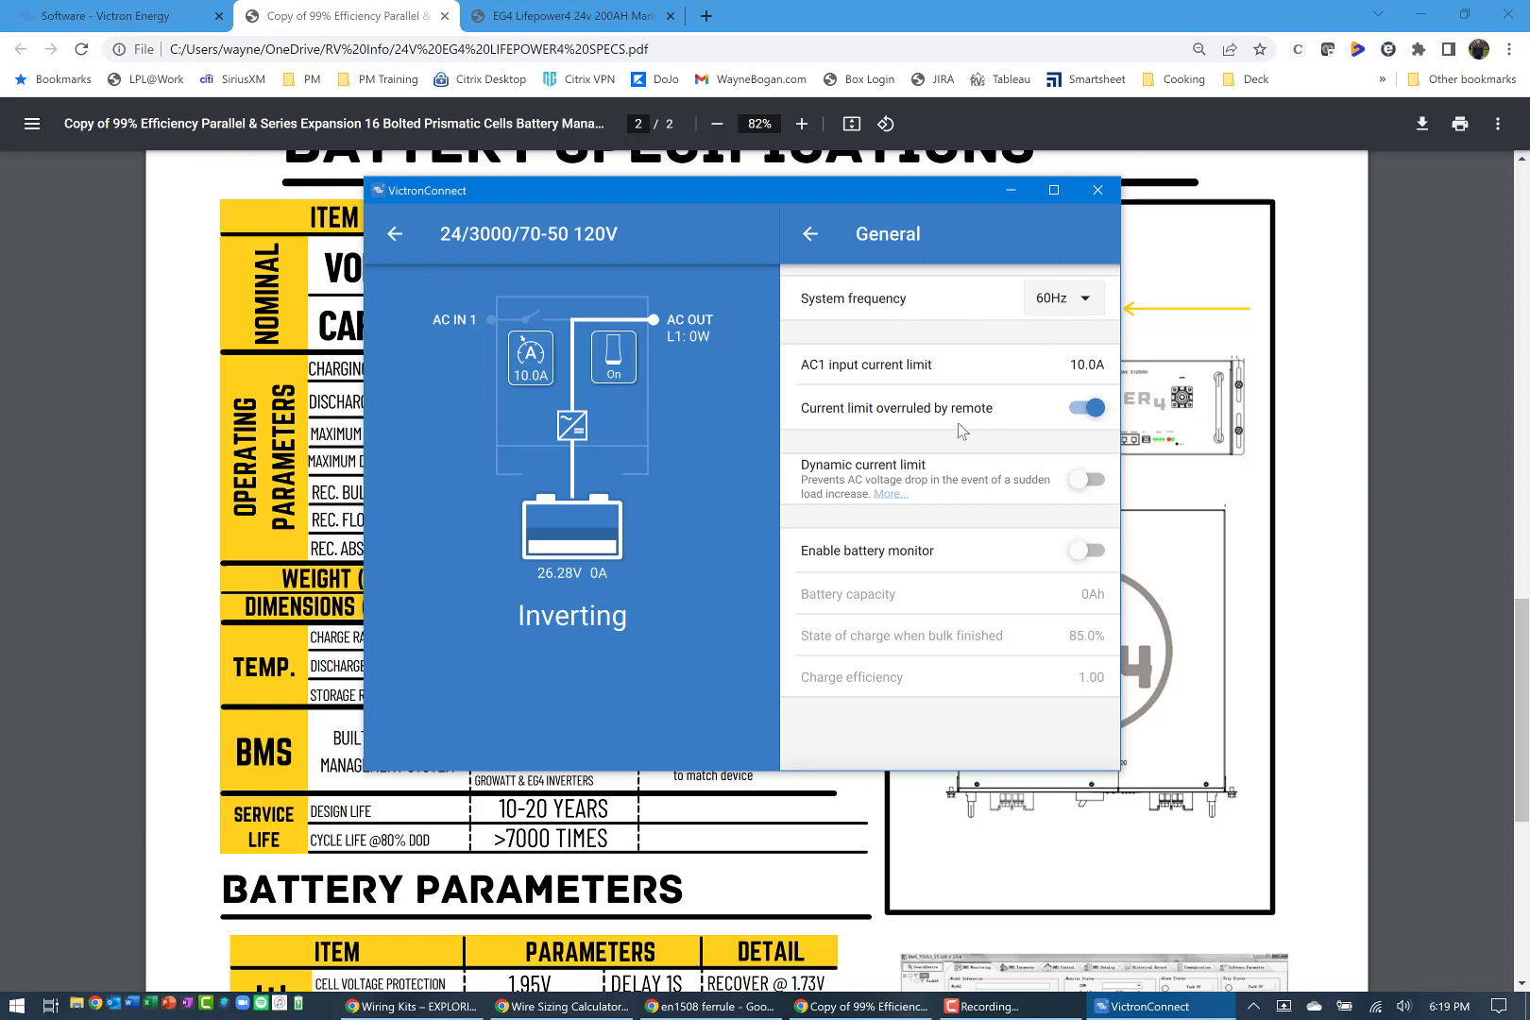
left_click(1084, 371)
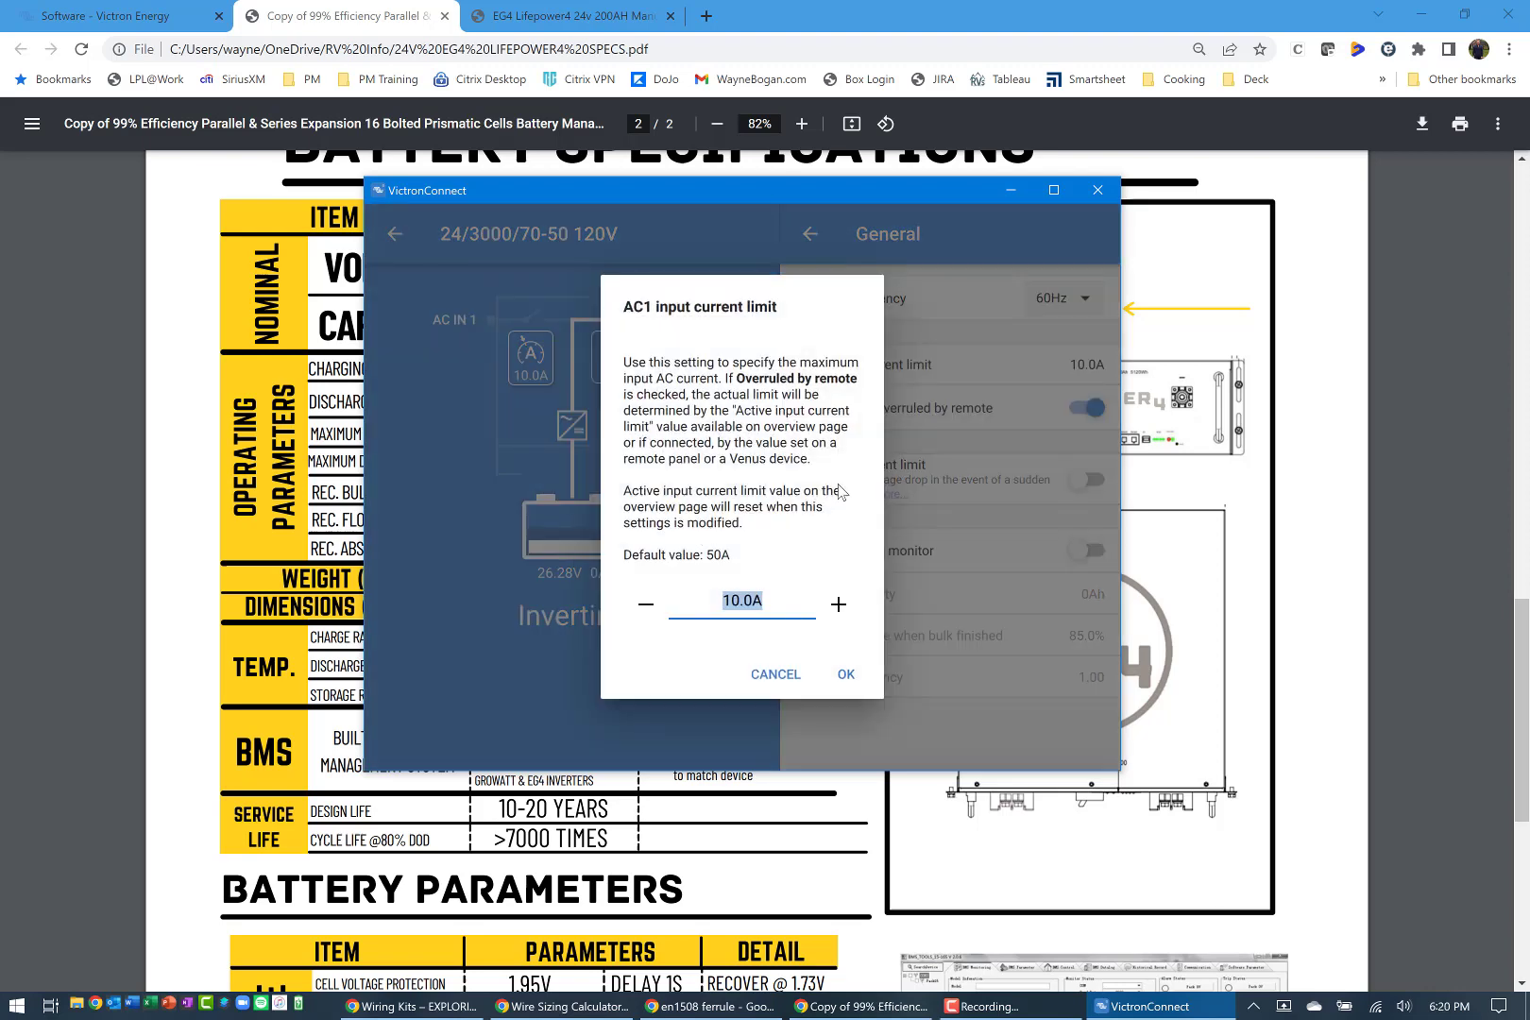
type("10")
key("Return")
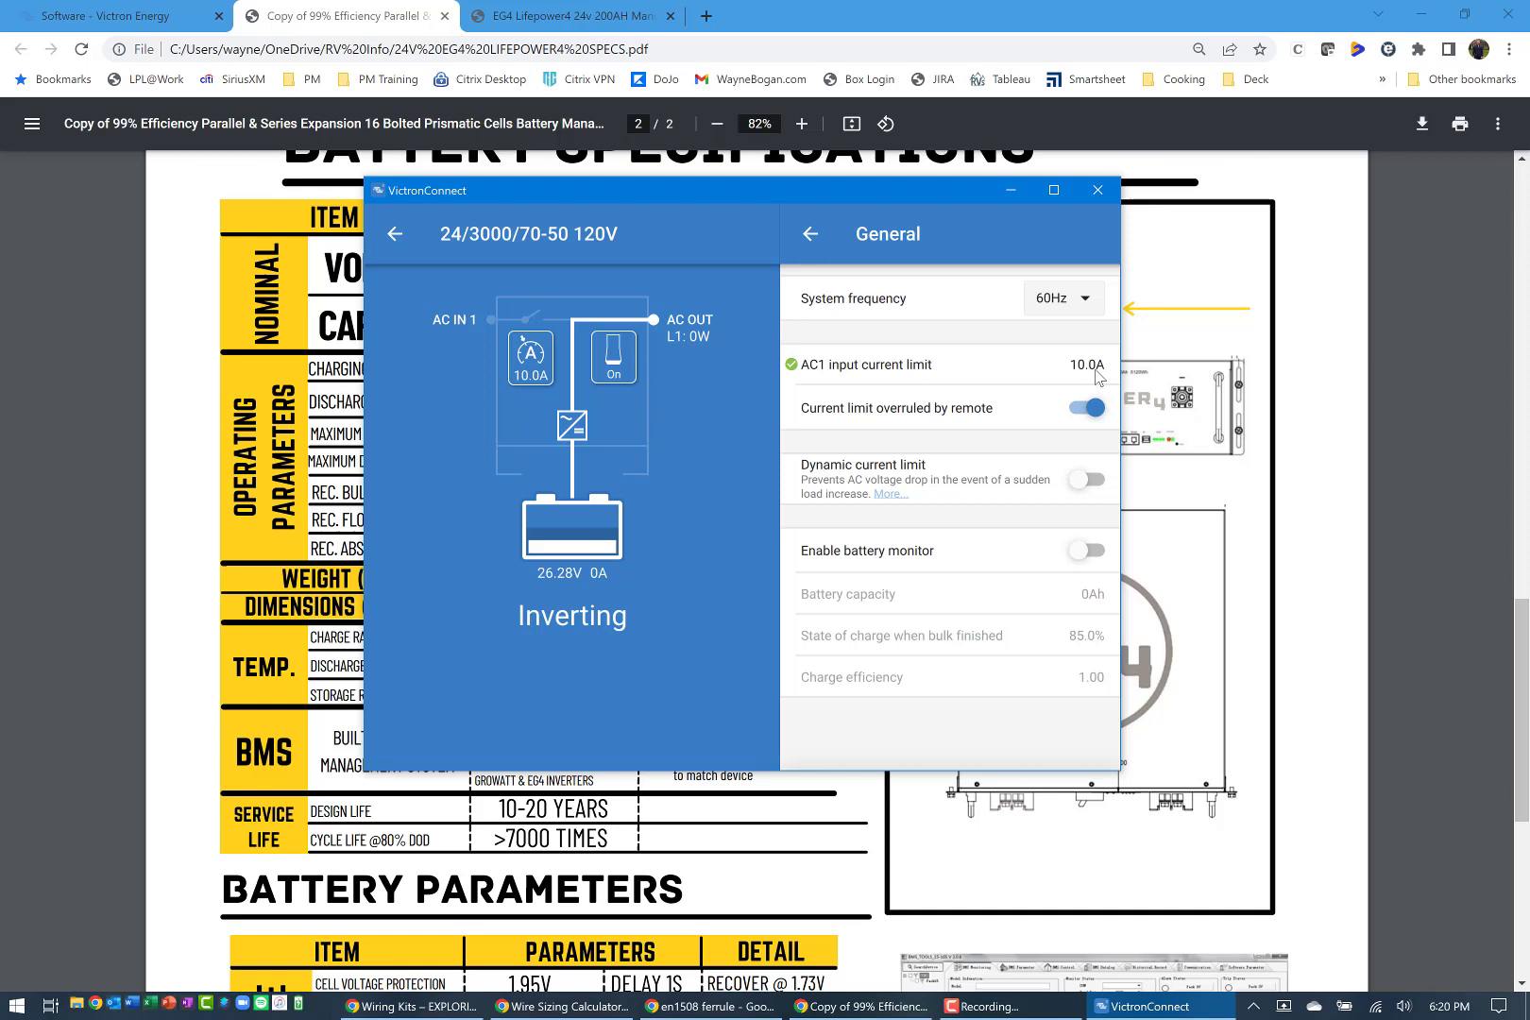
left_click(1091, 551)
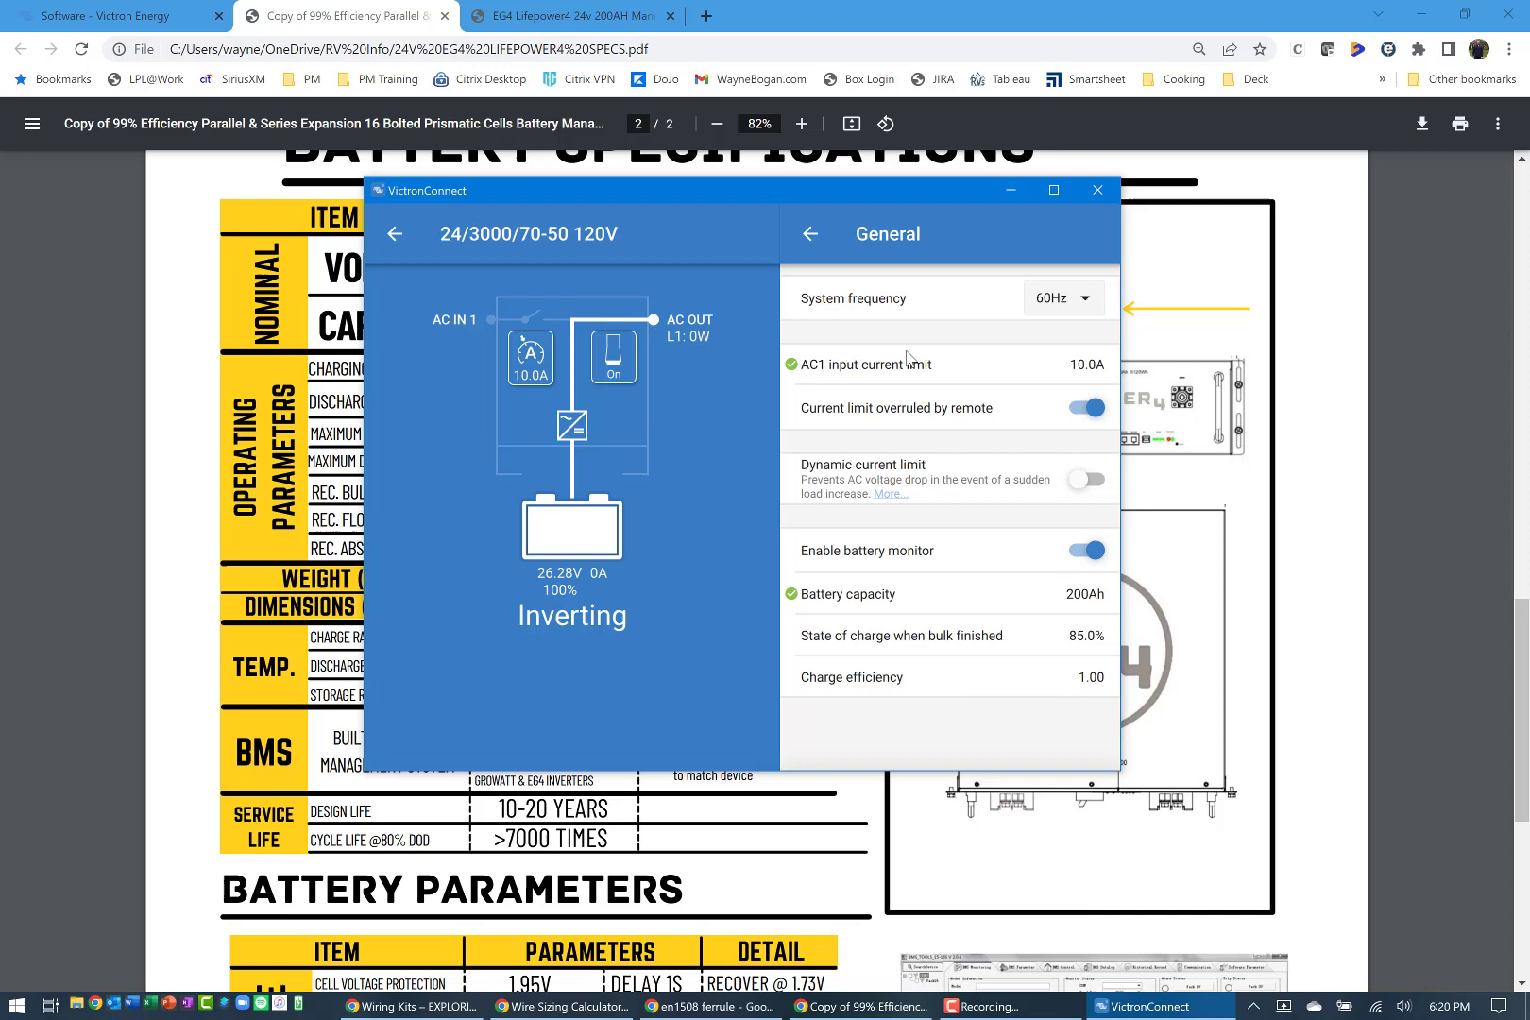
- Review the Grid options: UPS on, AC low disconnect/connect 90V/97V, high 135V/140V
left_click(812, 234)
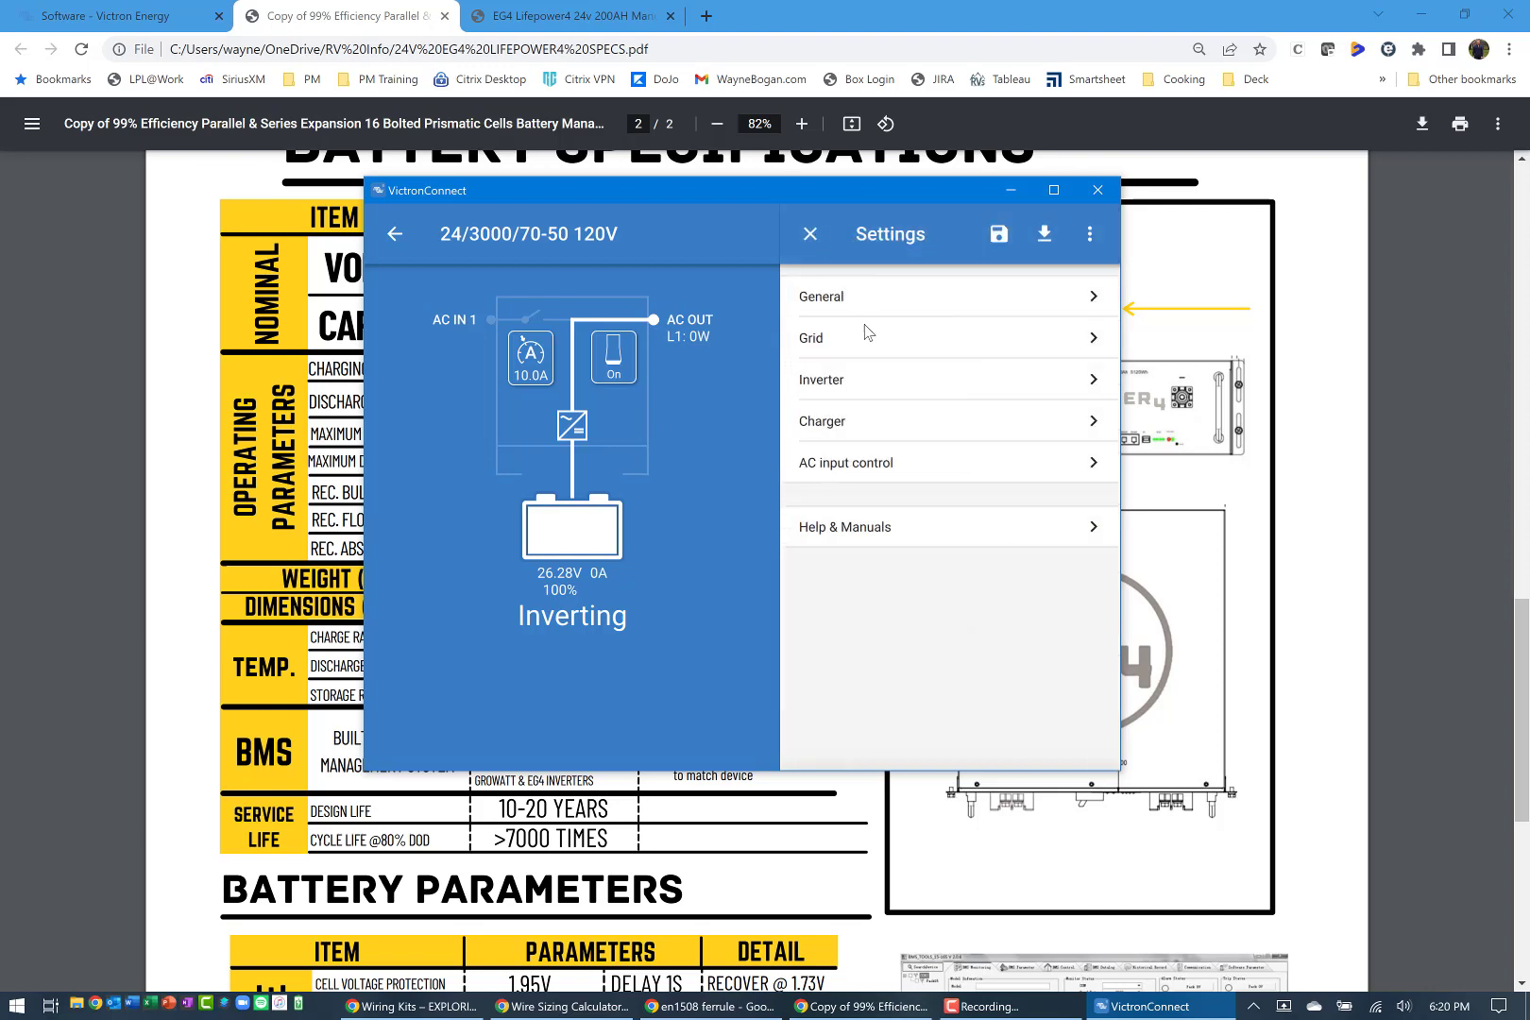
left_click(870, 349)
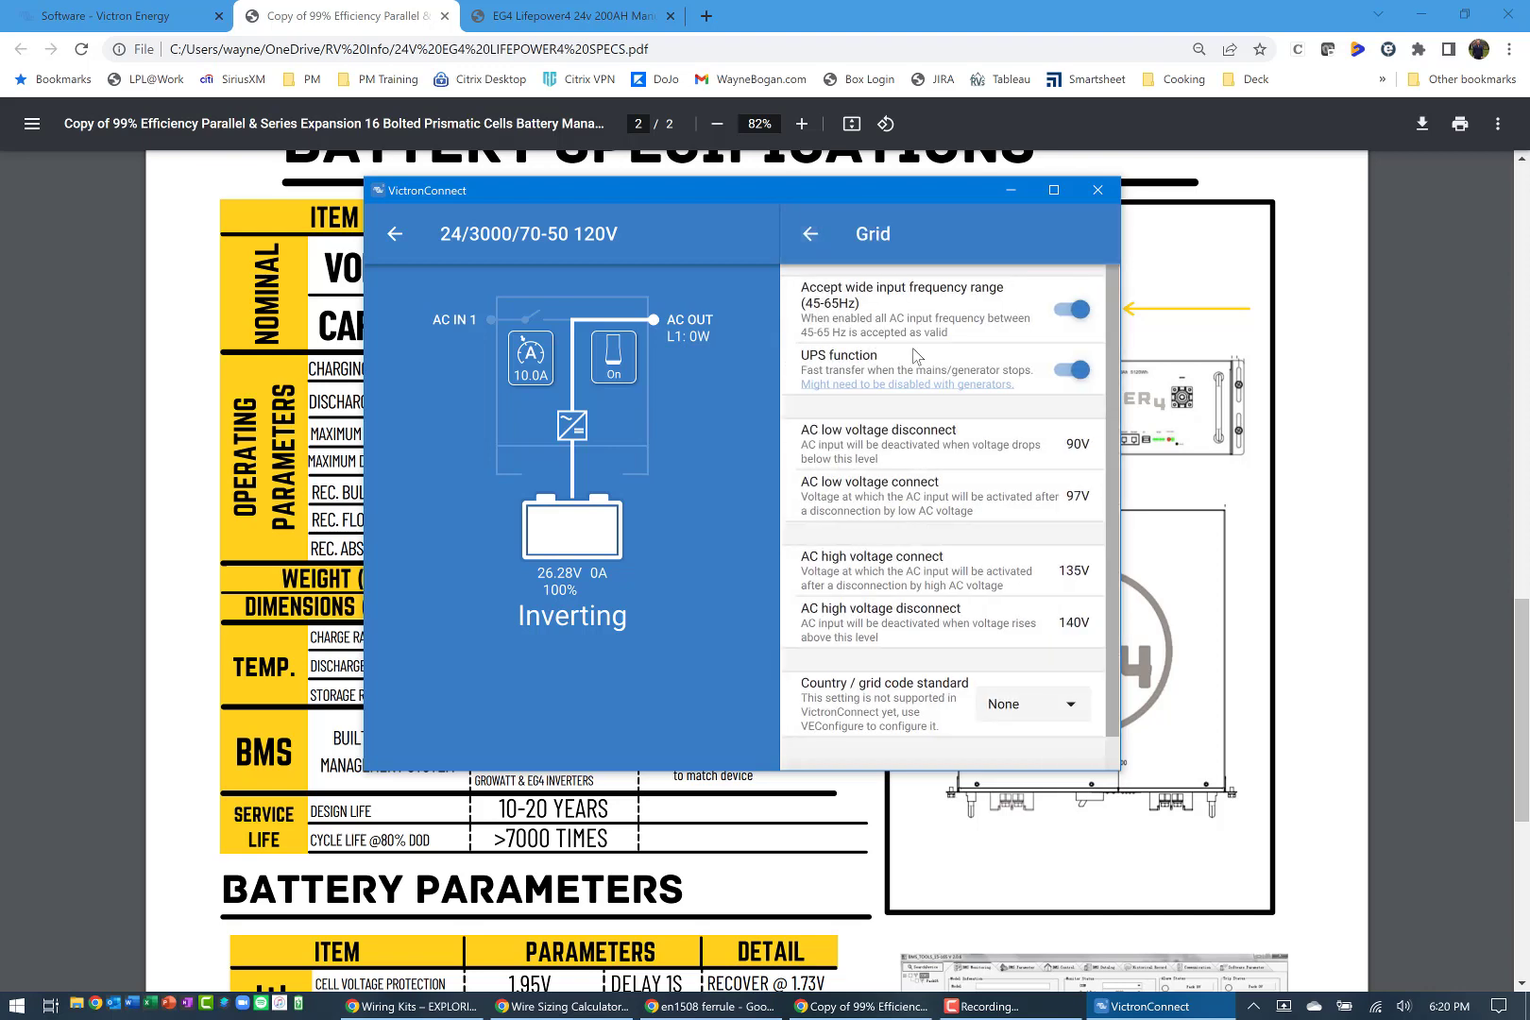
scroll(912, 528, "down", 2)
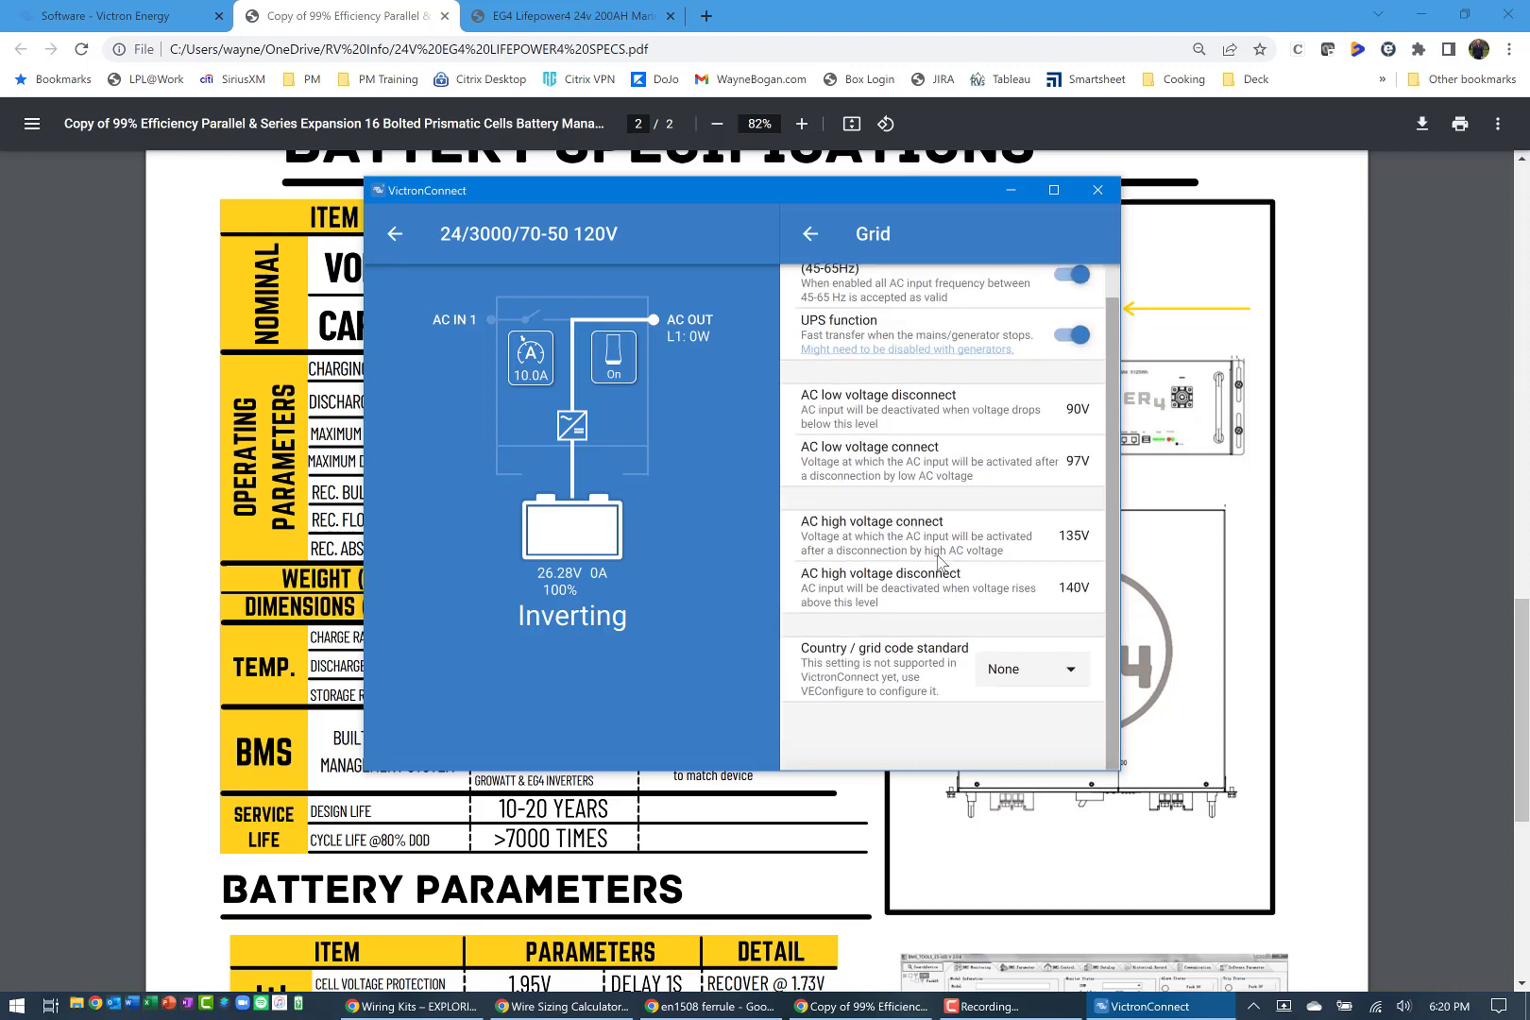
scroll(939, 563, "up", 2)
scroll(939, 563, "down", 2)
scroll(939, 563, "up", 1)
scroll(1001, 473, "up", 2)
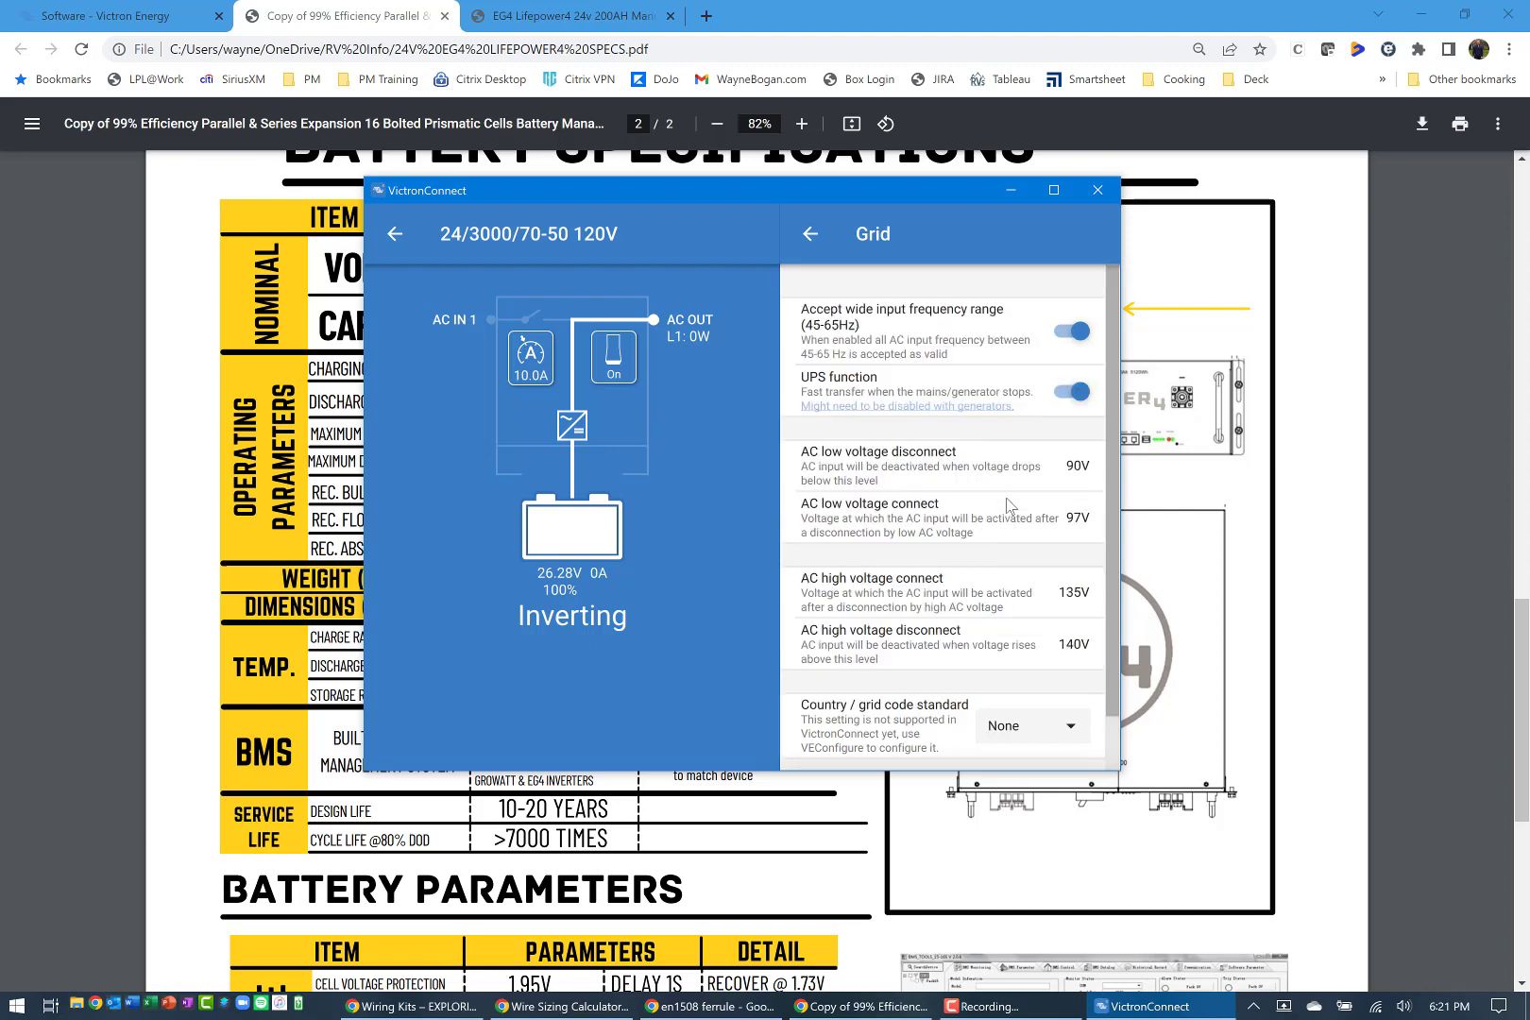
- Open Inverter settings and read the ground relay explanation
left_click(809, 236)
left_click(844, 381)
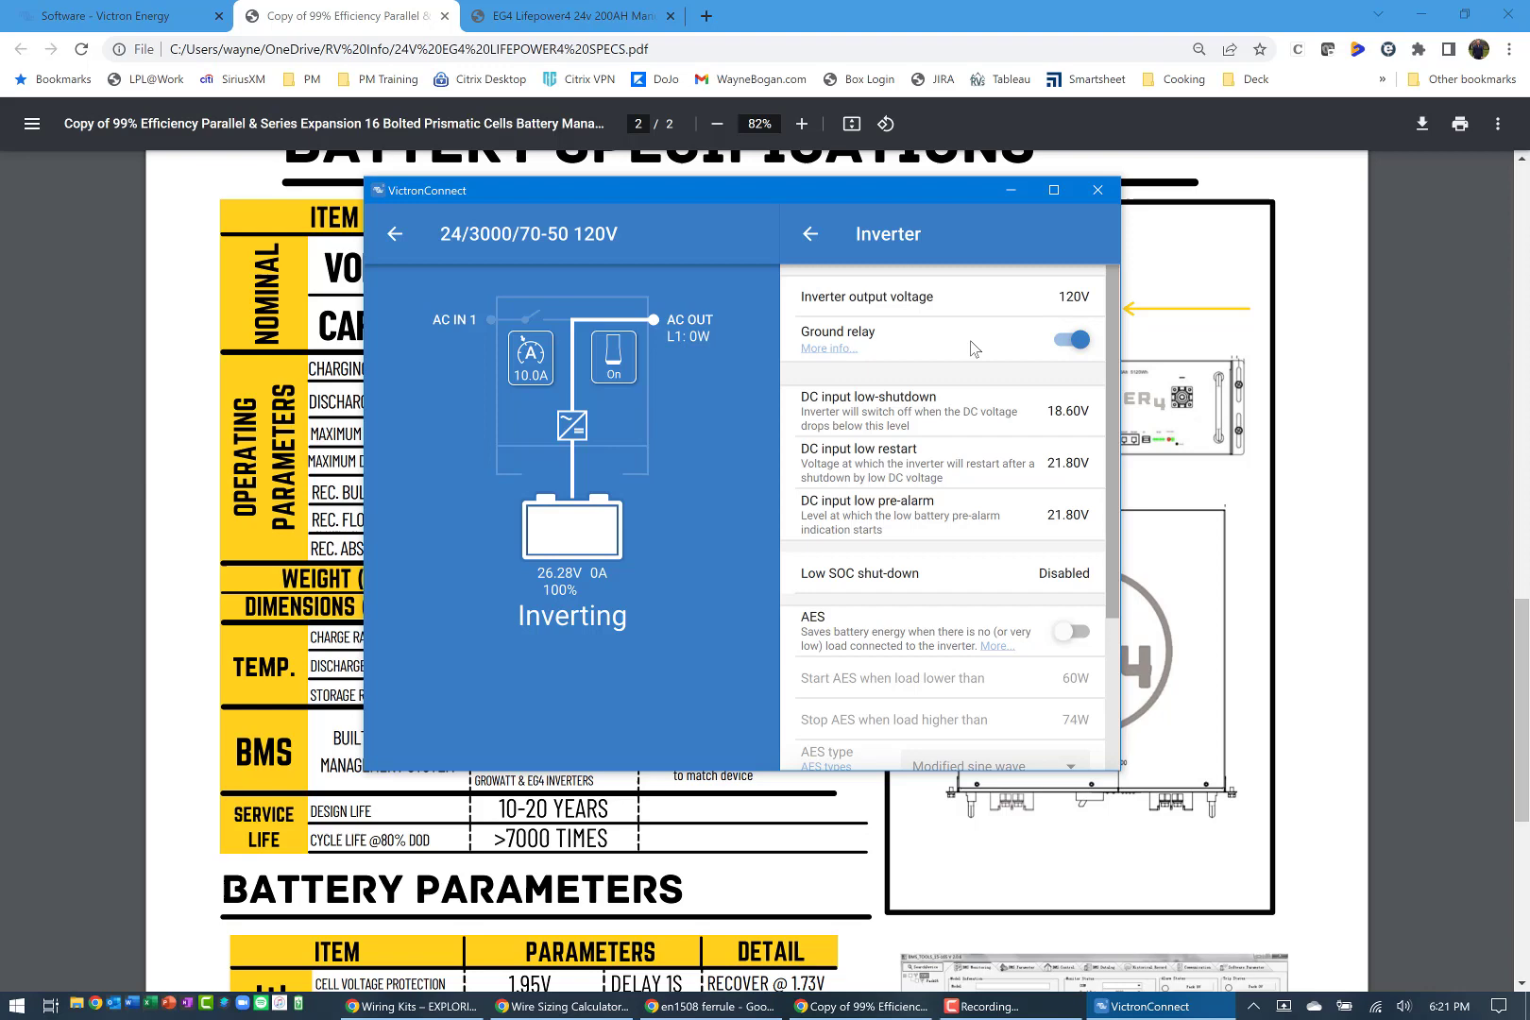
left_click(831, 349)
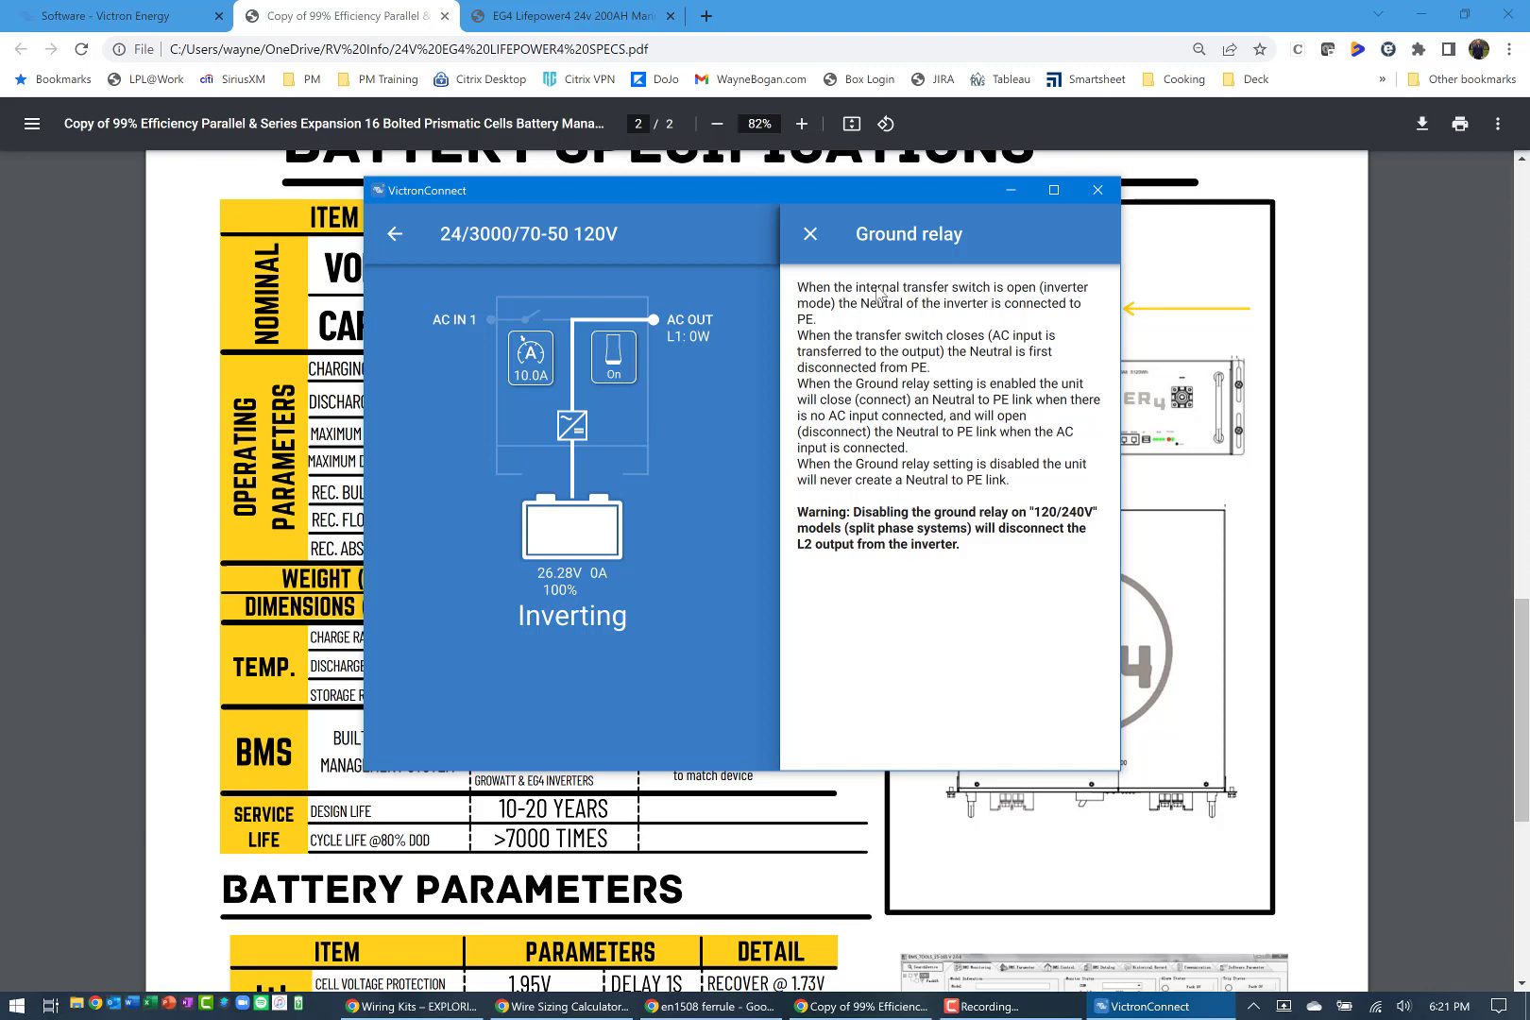
left_click(811, 235)
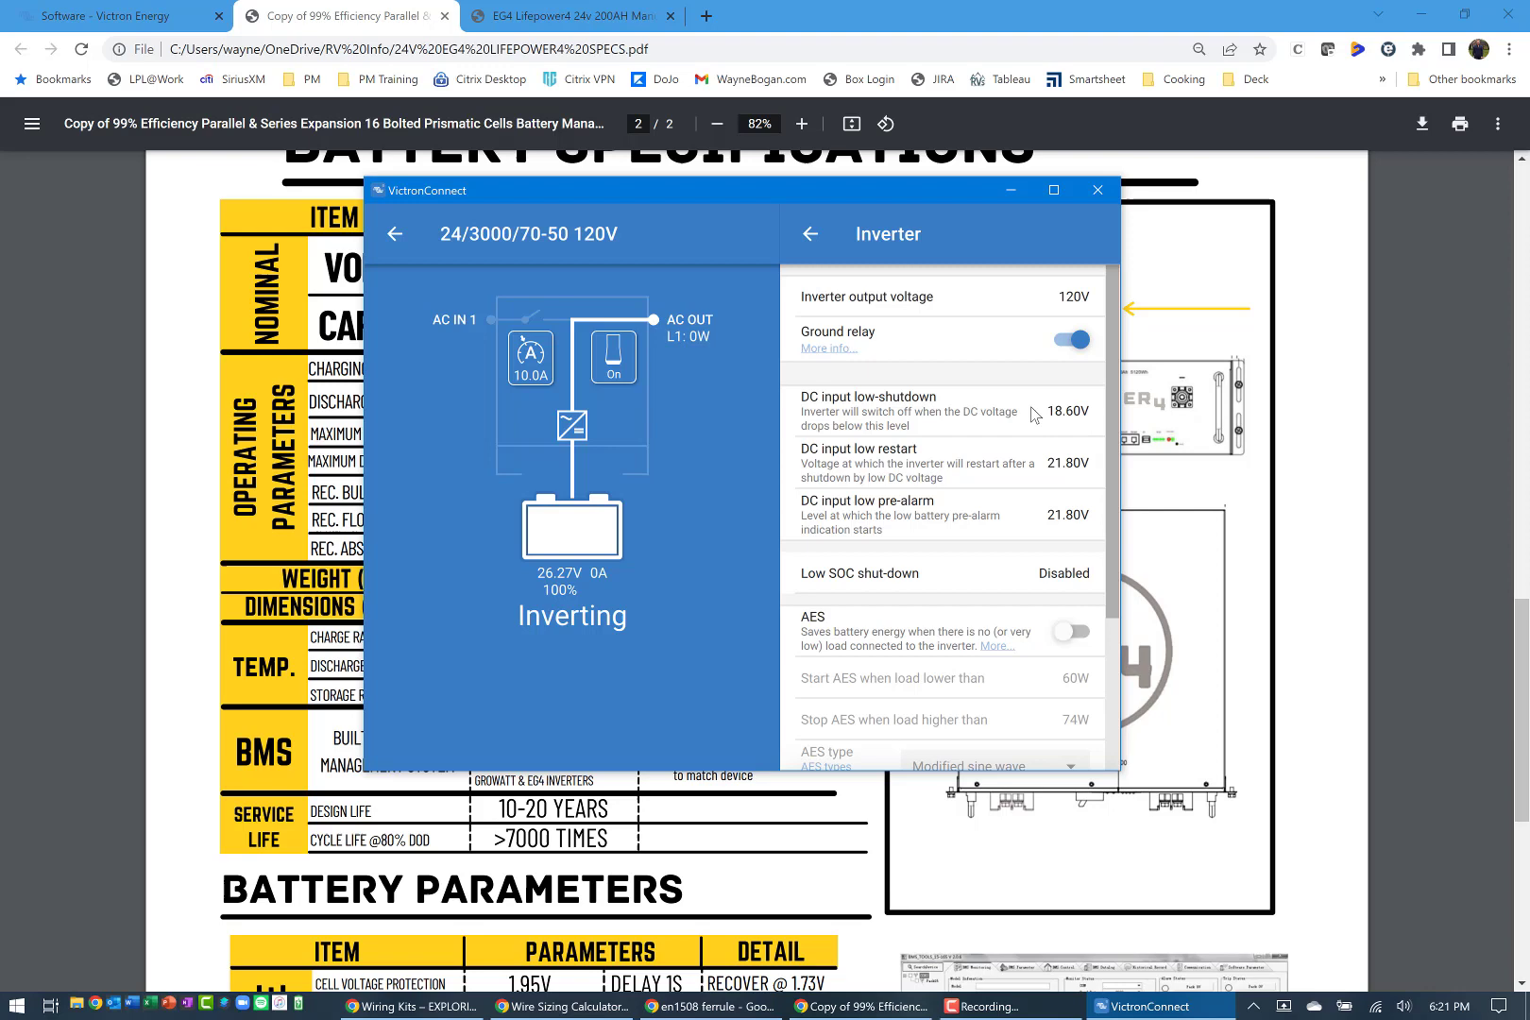
- Review the DC low shutdown of 18.60V, 21.80V restart and pre-alarm, and PowerAssist on
scroll(1034, 414, "down", 3)
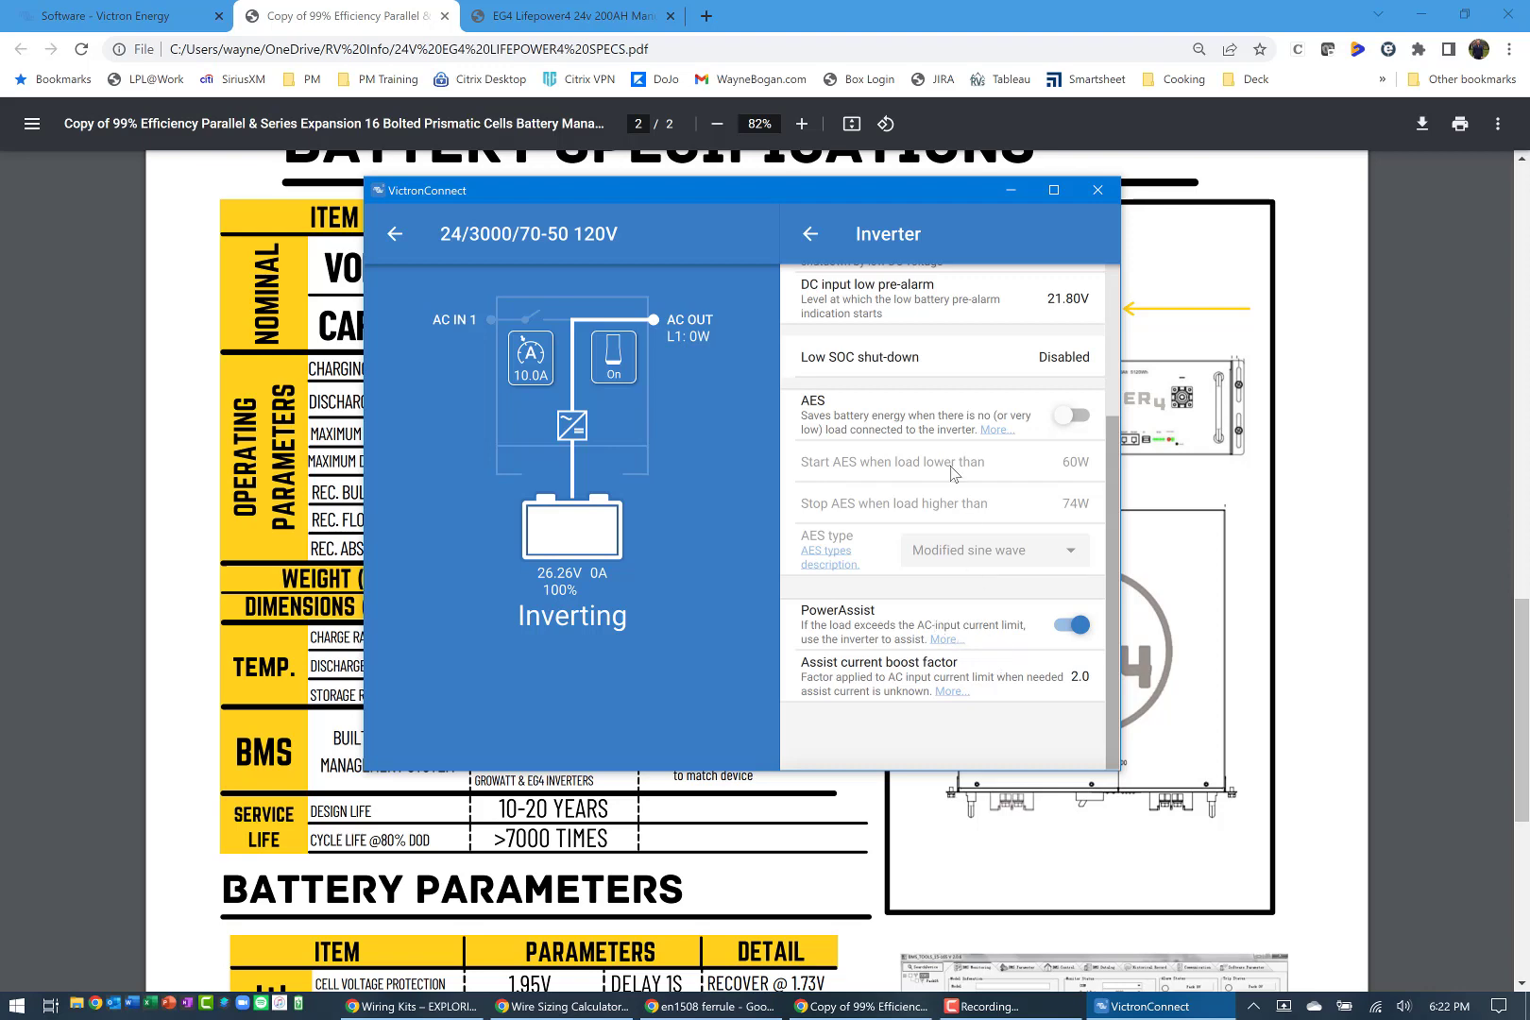
scroll(895, 450, "up", 3)
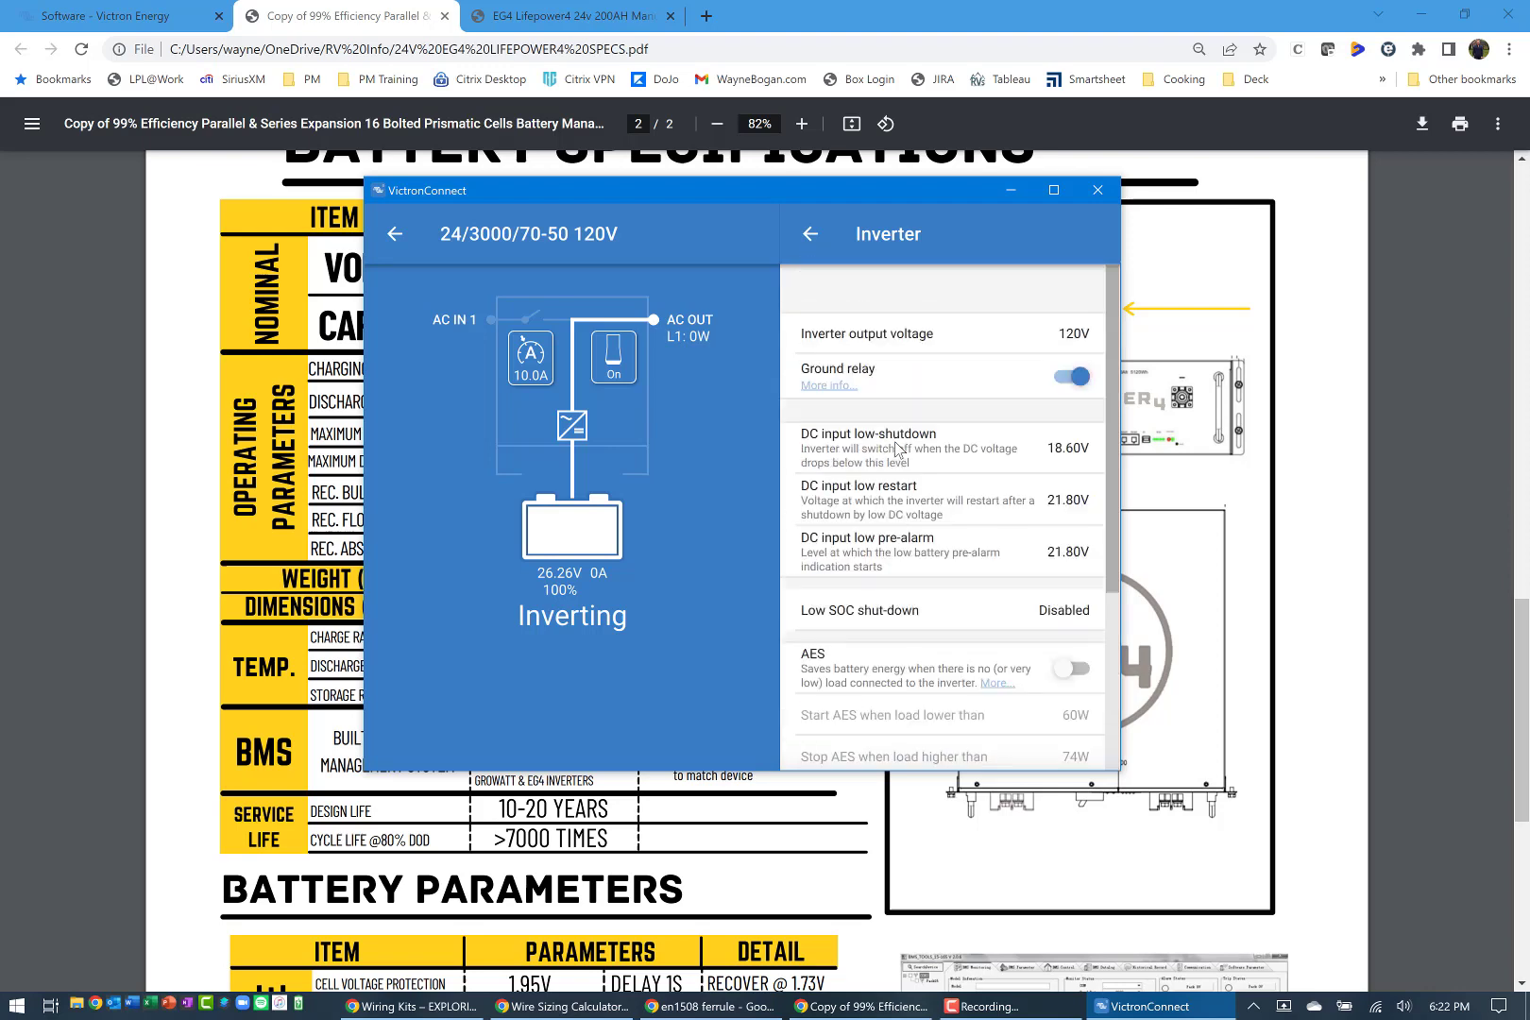
scroll(895, 449, "down", 3)
scroll(895, 450, "up", 1)
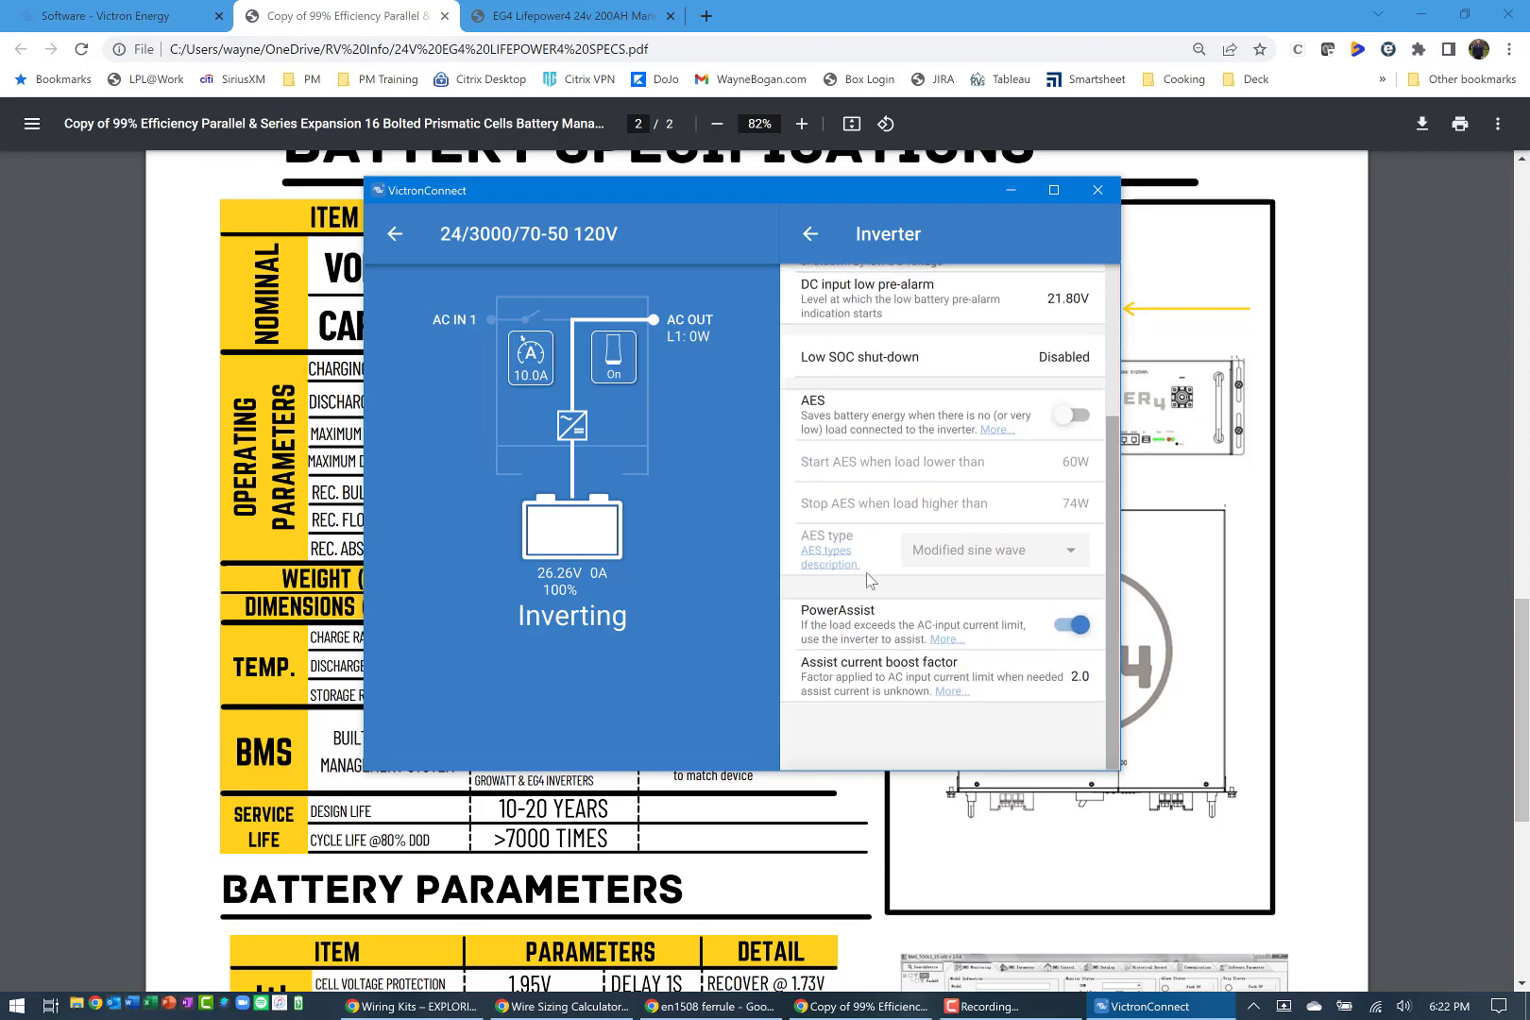
- Show the Charger settings (52A, 28.35V absorption, 28.25V float) alongside the PDF spec table
left_click(810, 234)
left_click(822, 421)
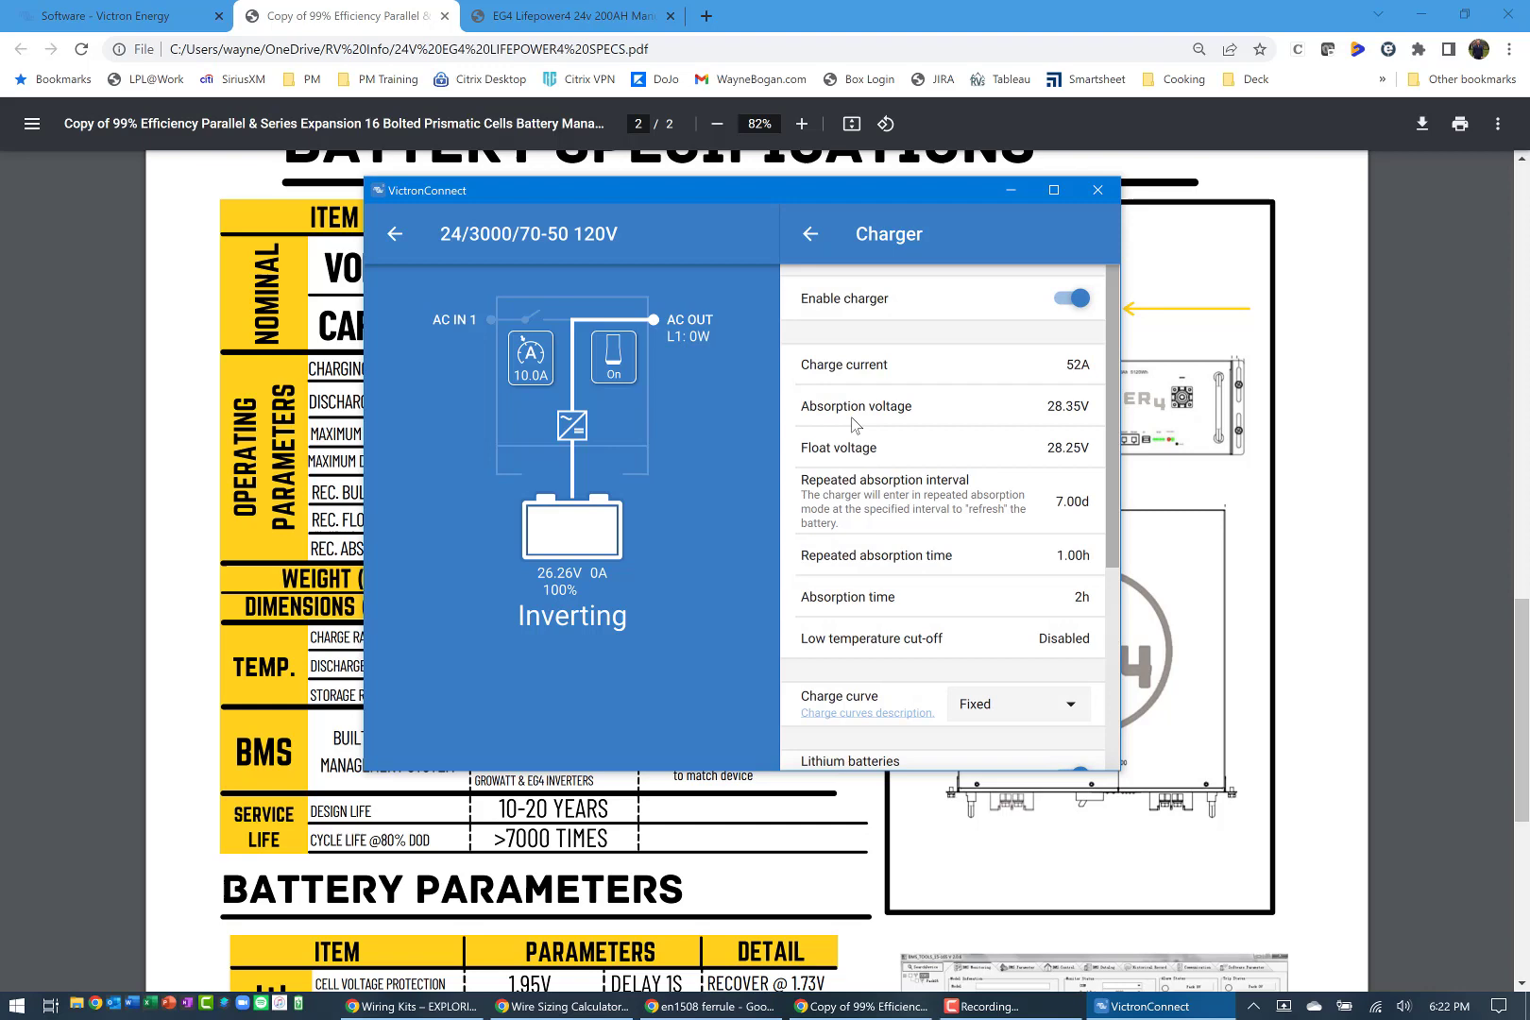
left_click(807, 233)
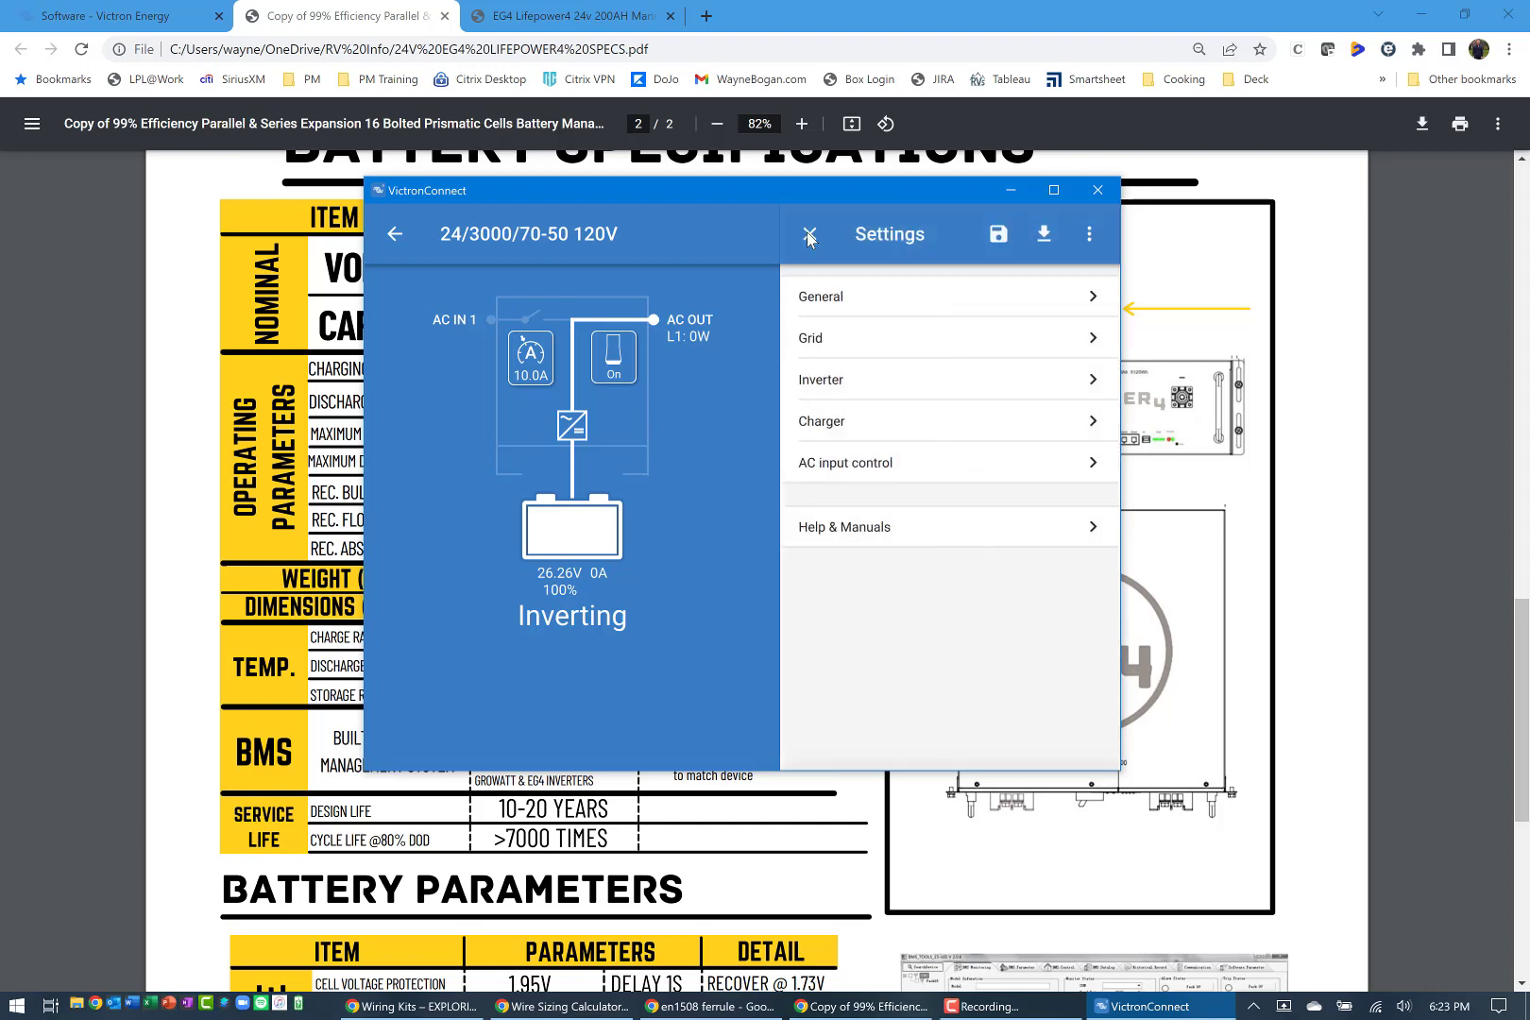
left_click(823, 427)
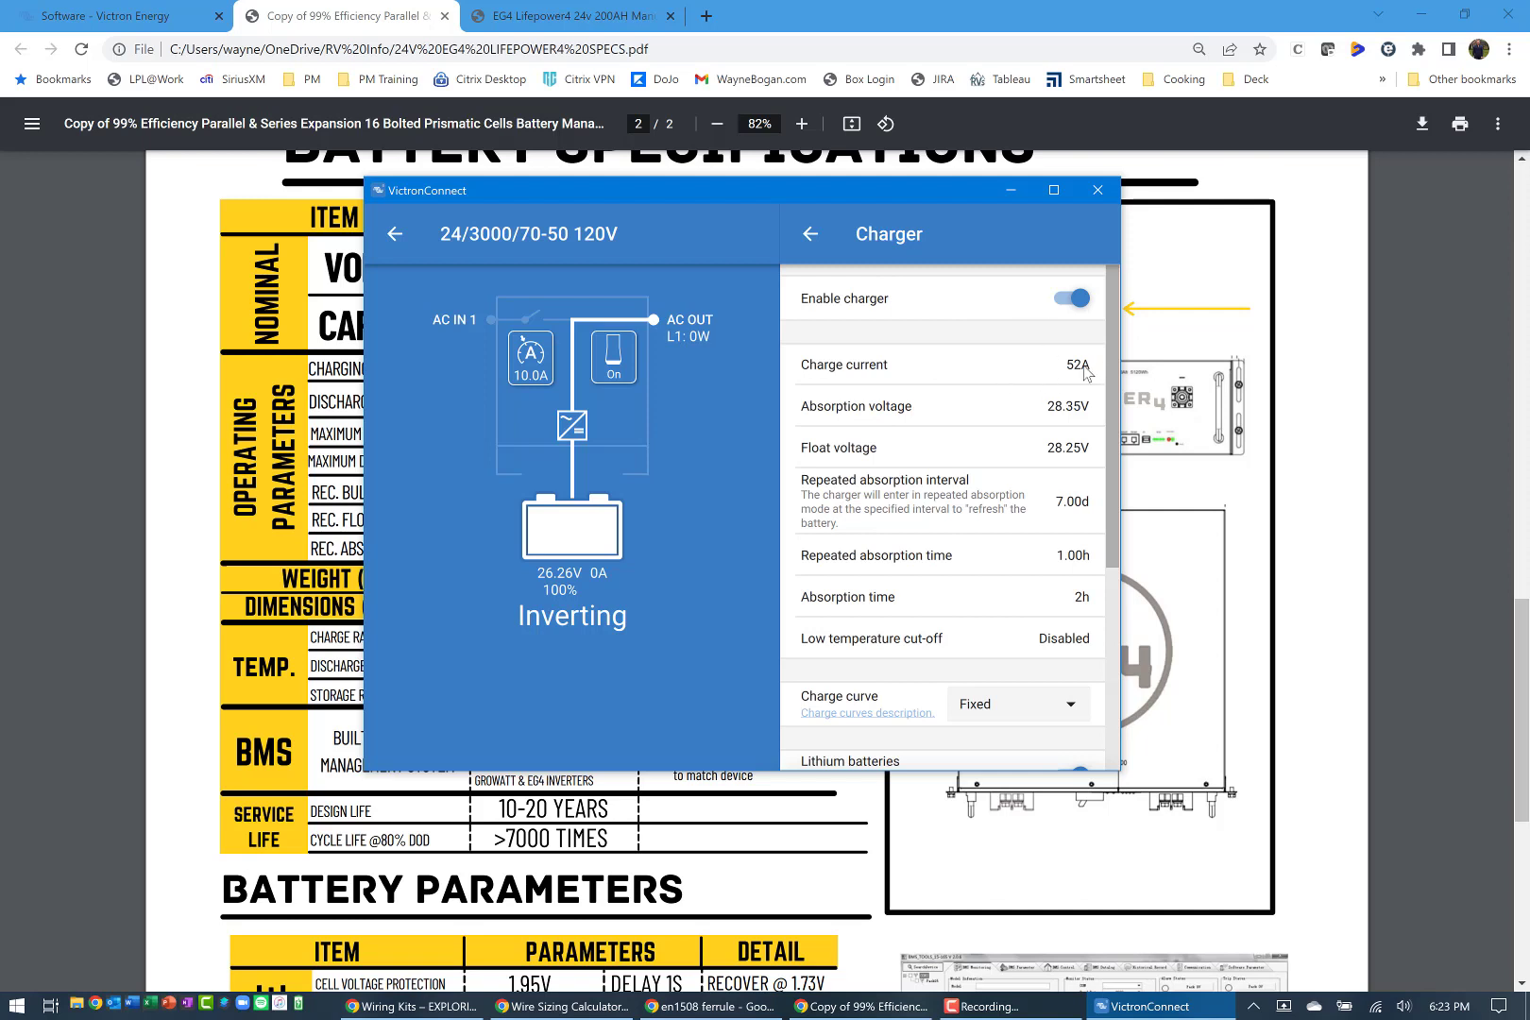
left_click_drag(732, 191, 1125, 192)
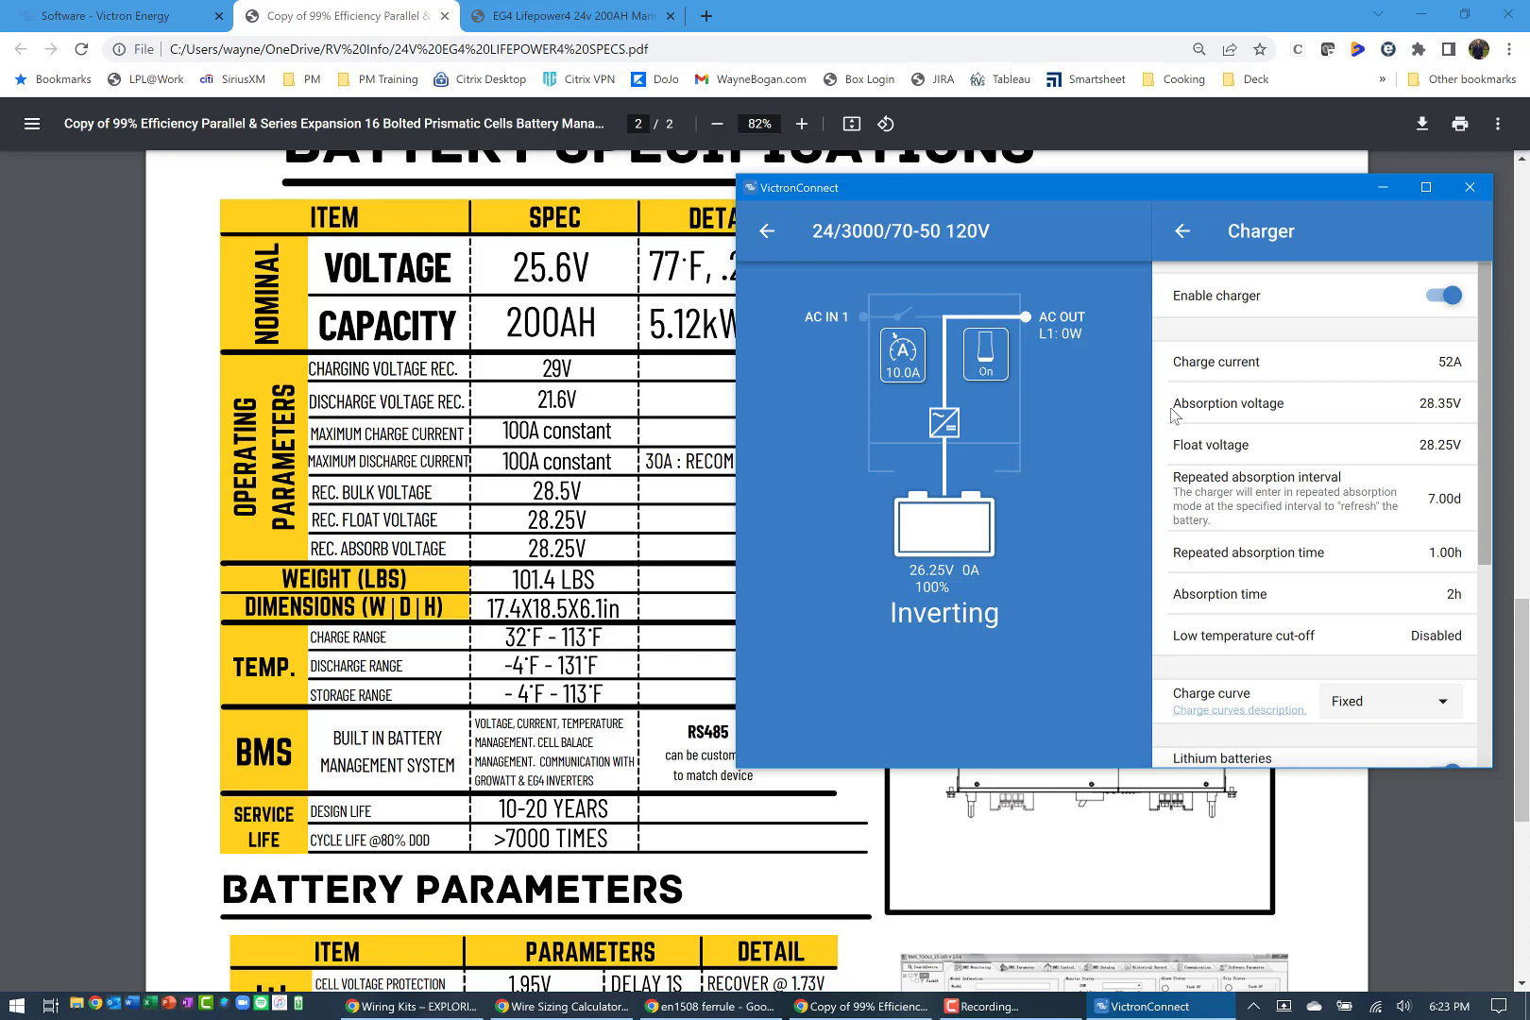
- Enter 28.25 for absorption and float voltage so float matches the battery's 28.25V spec
left_click(1441, 402)
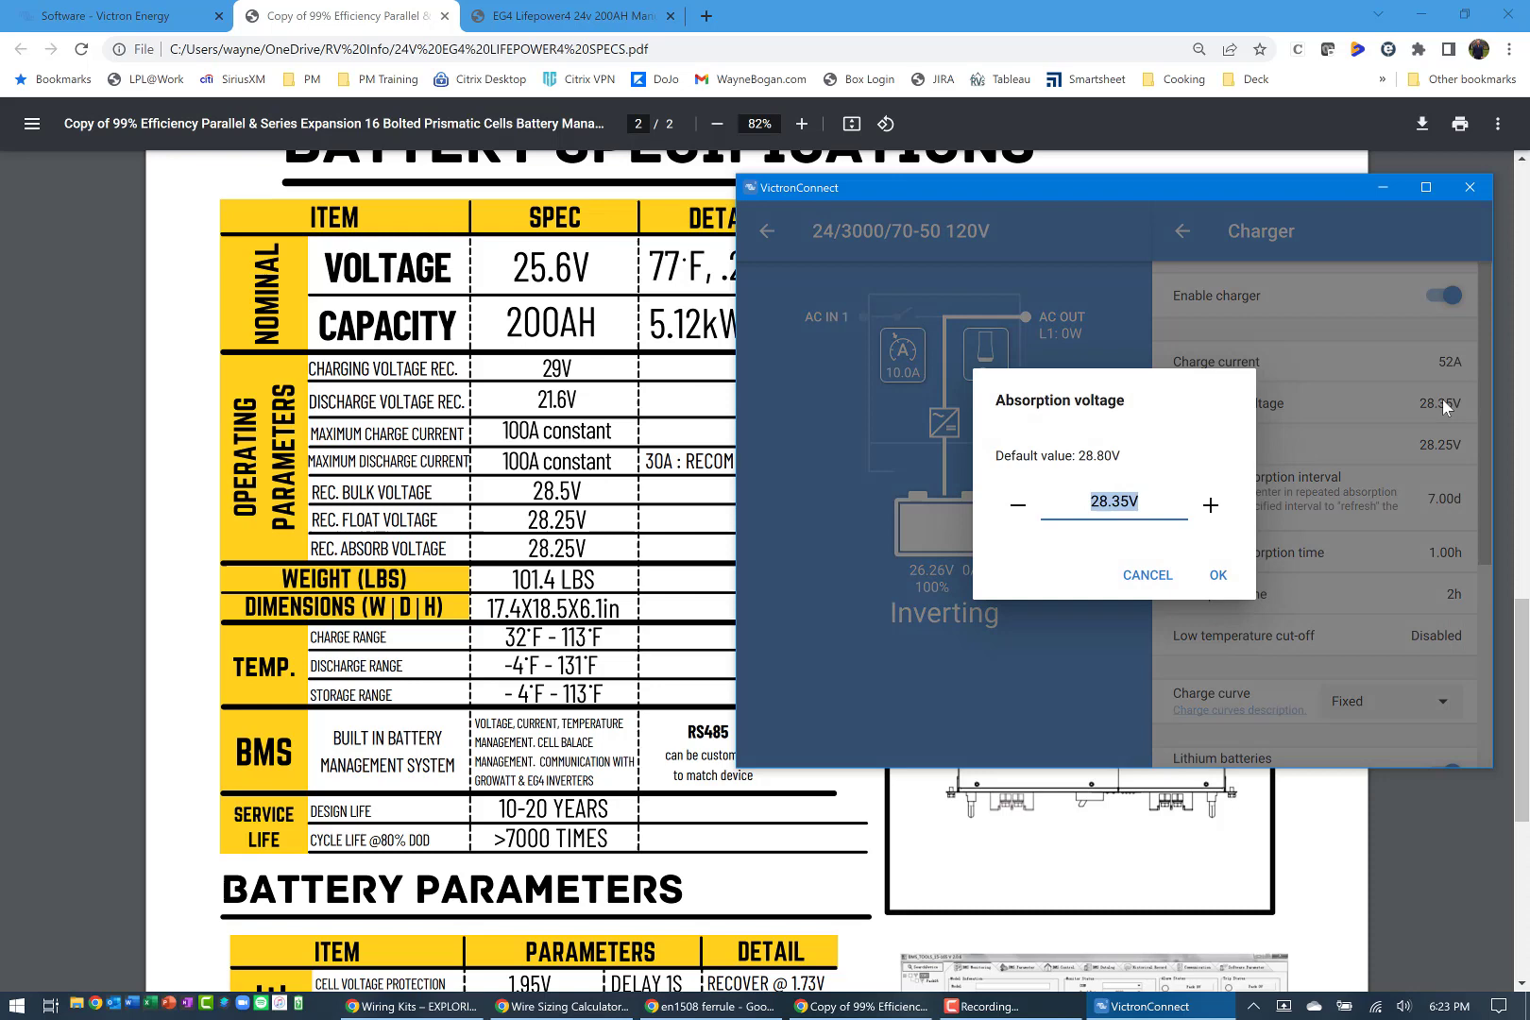
type("28.25")
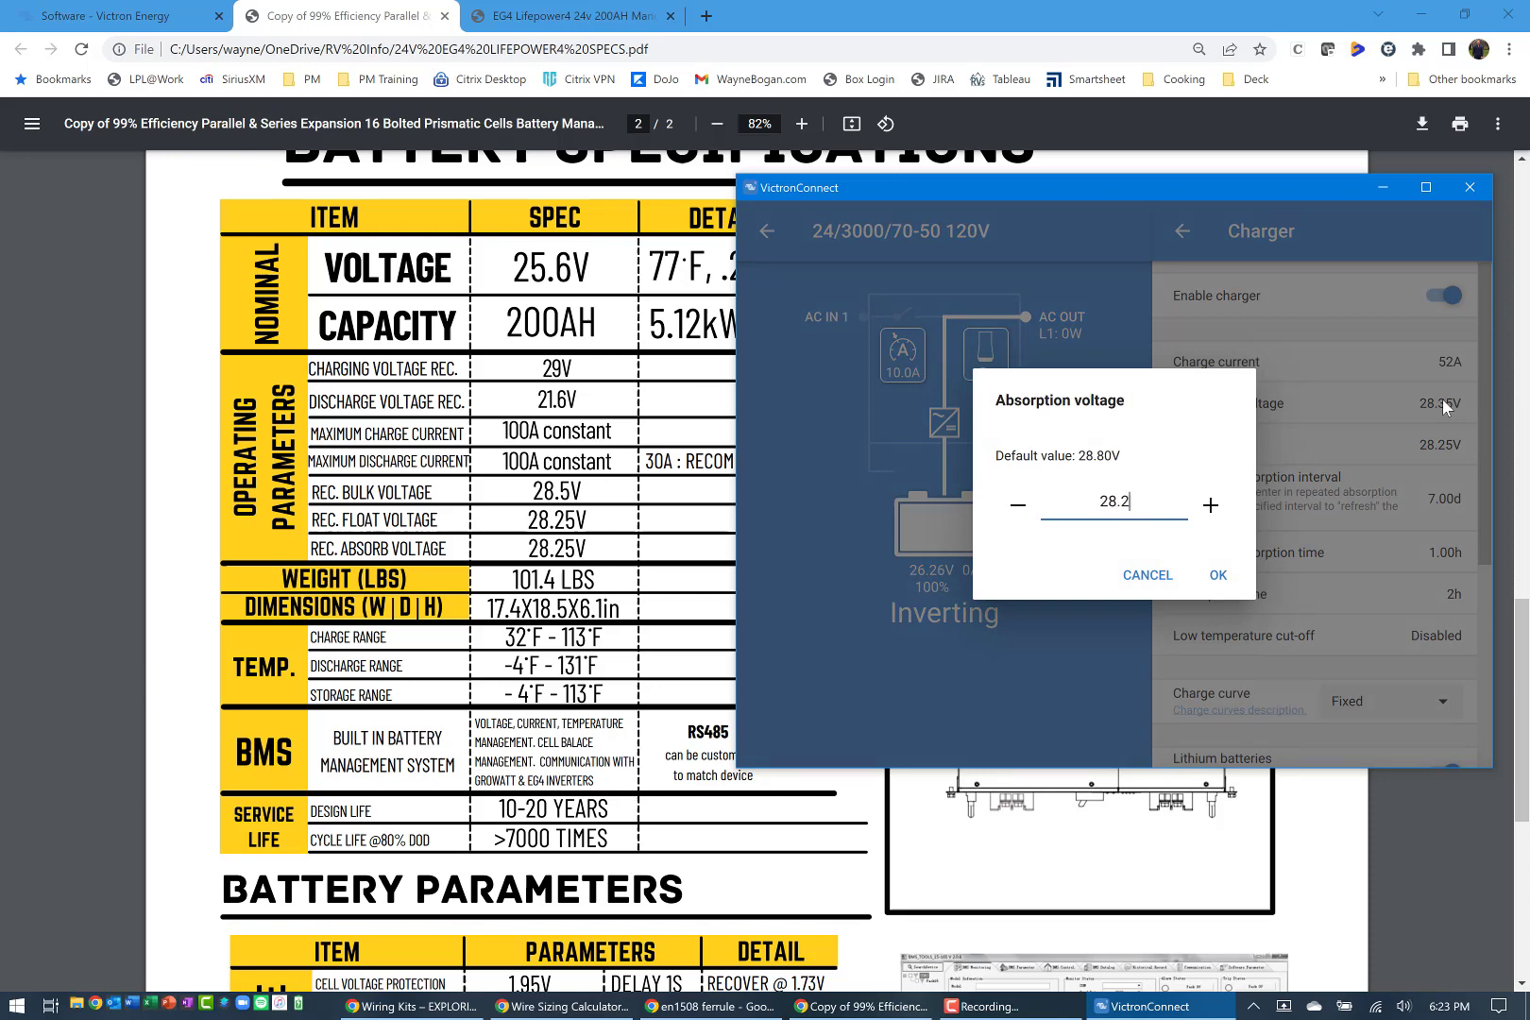
left_click(1236, 574)
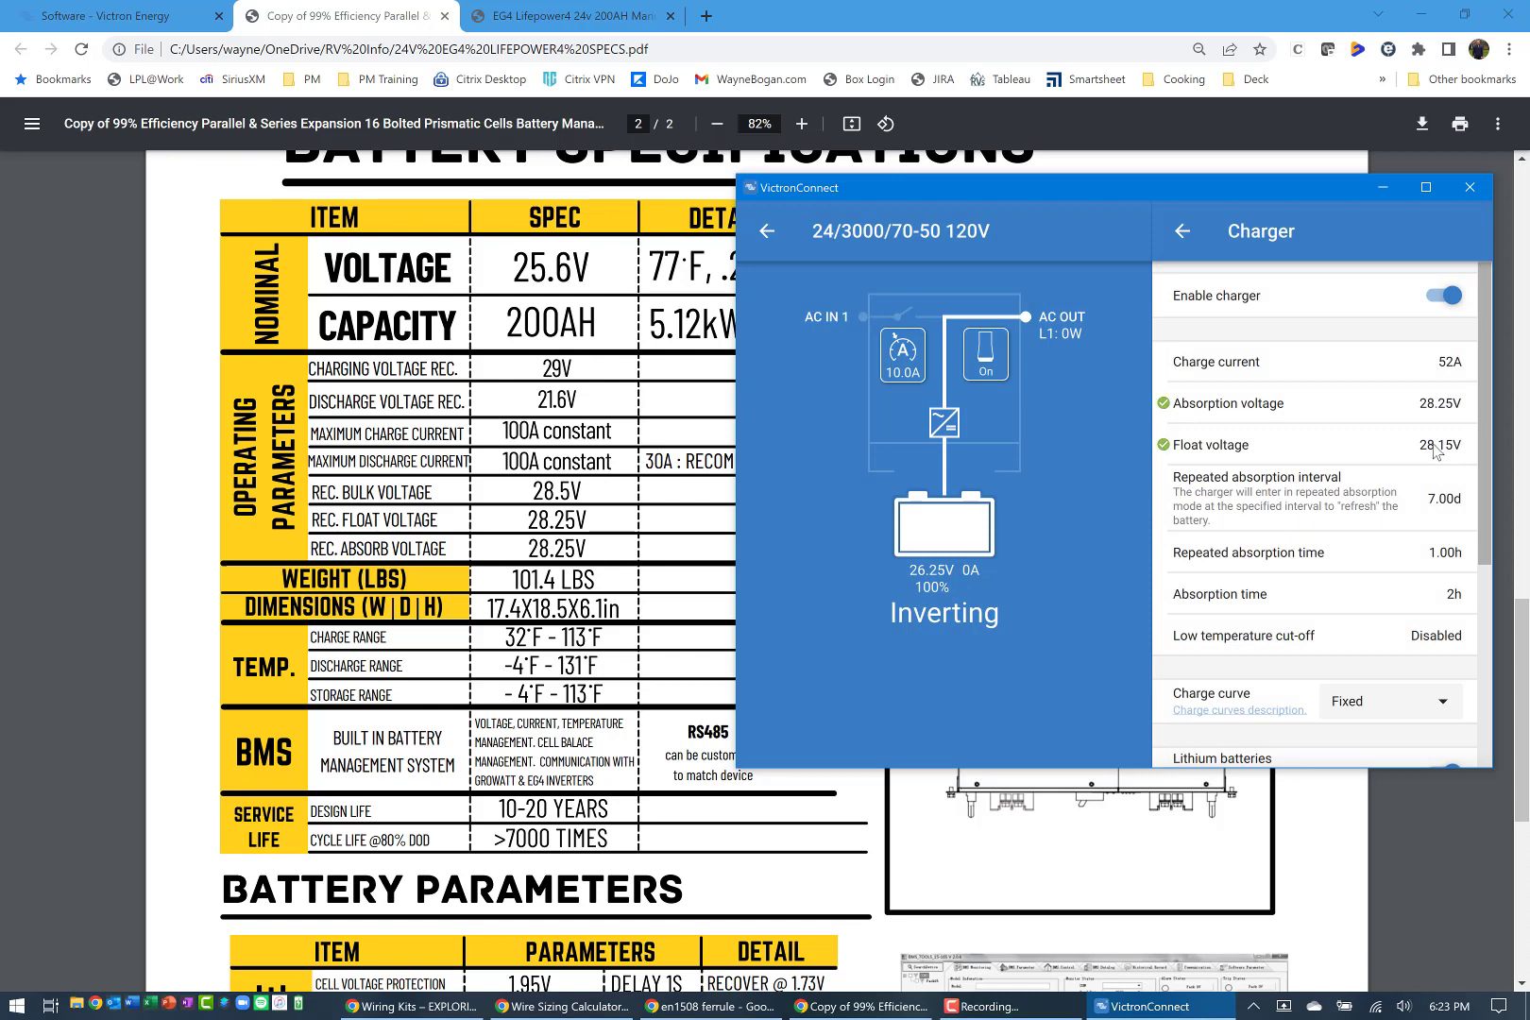
left_click(1435, 449)
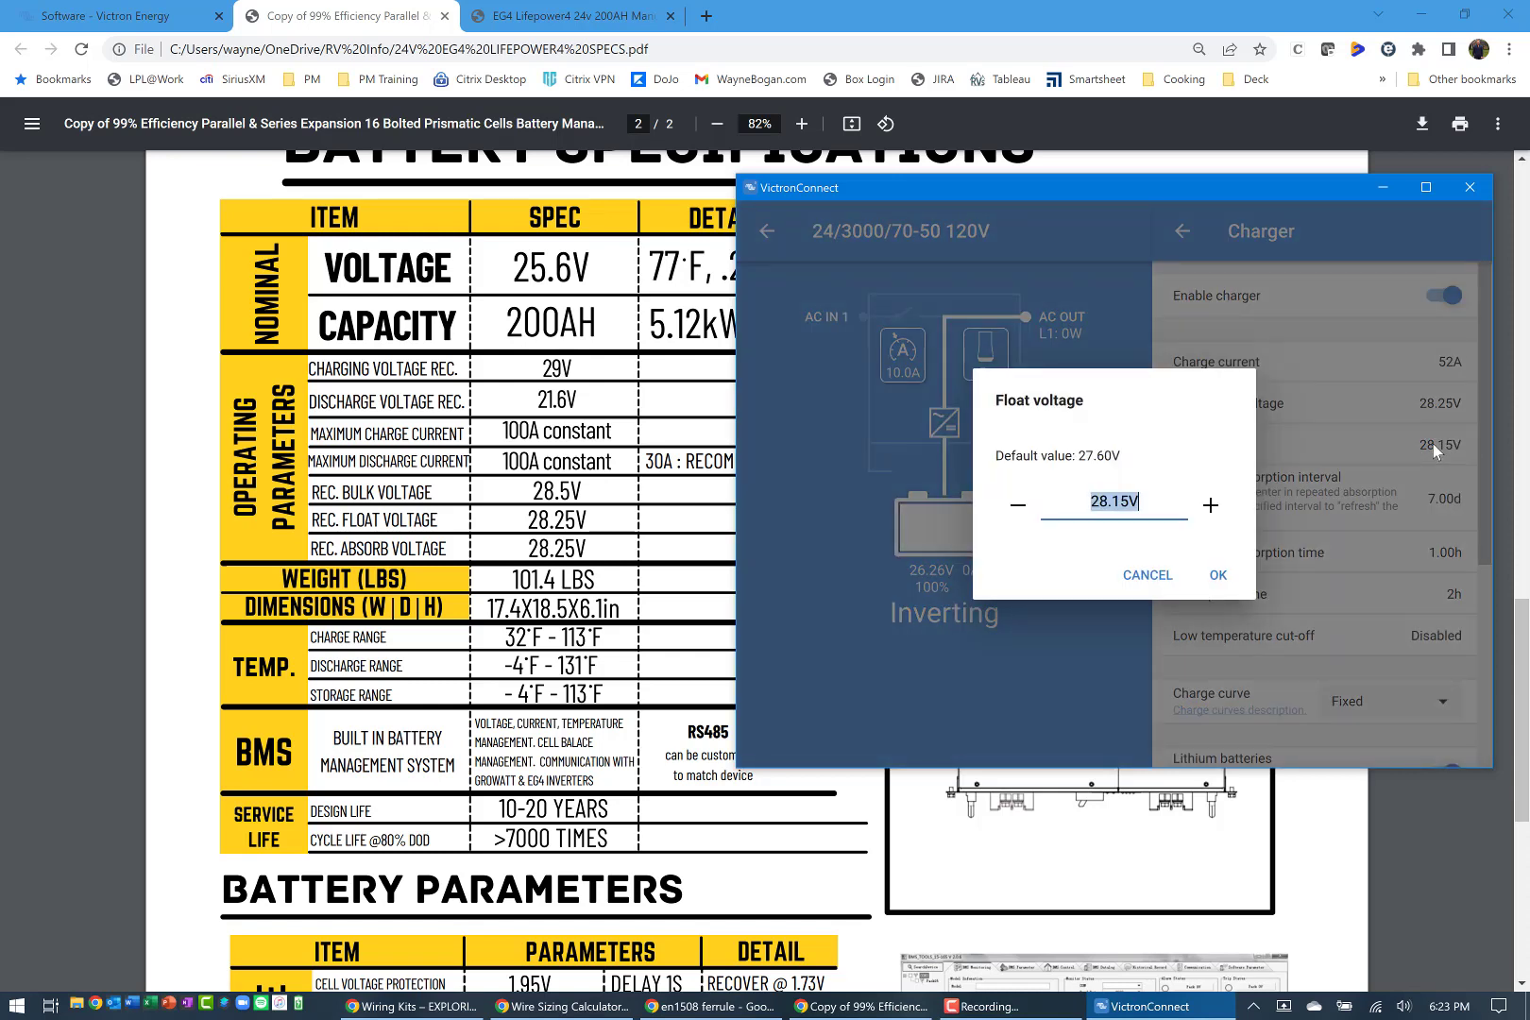
type("28.25")
left_click(1218, 574)
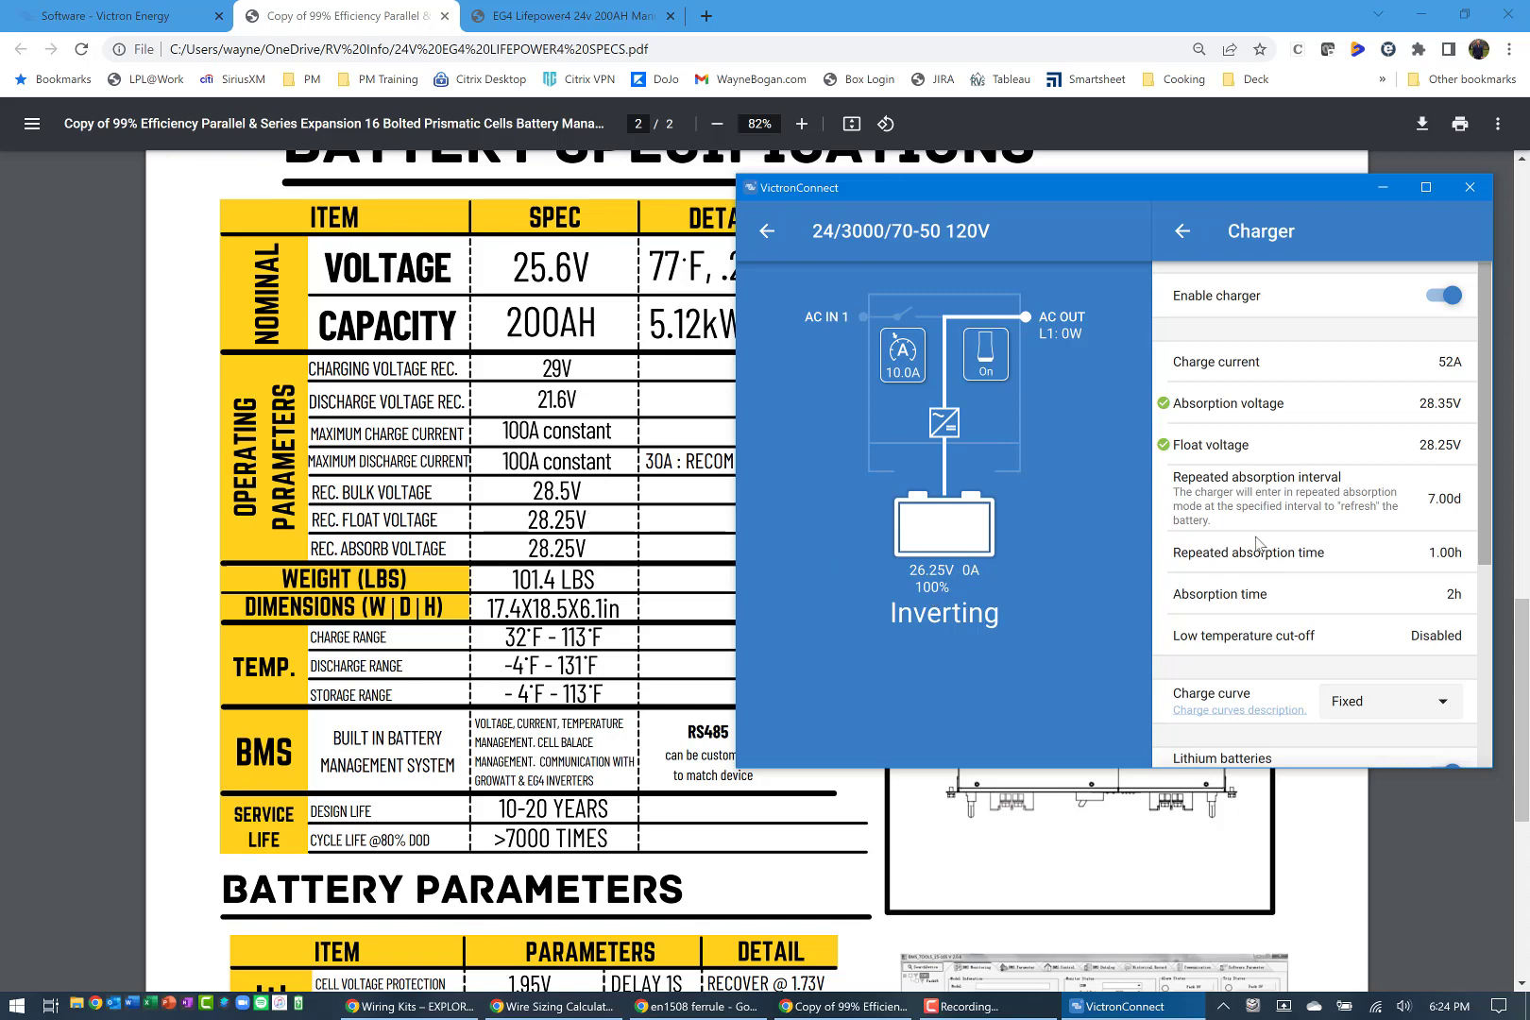
- Keep the charger's absorption time at 2h and confirm it
scroll(1257, 545, "down", 1)
scroll(1322, 557, "down", 5)
scroll(1417, 567, "up", 5)
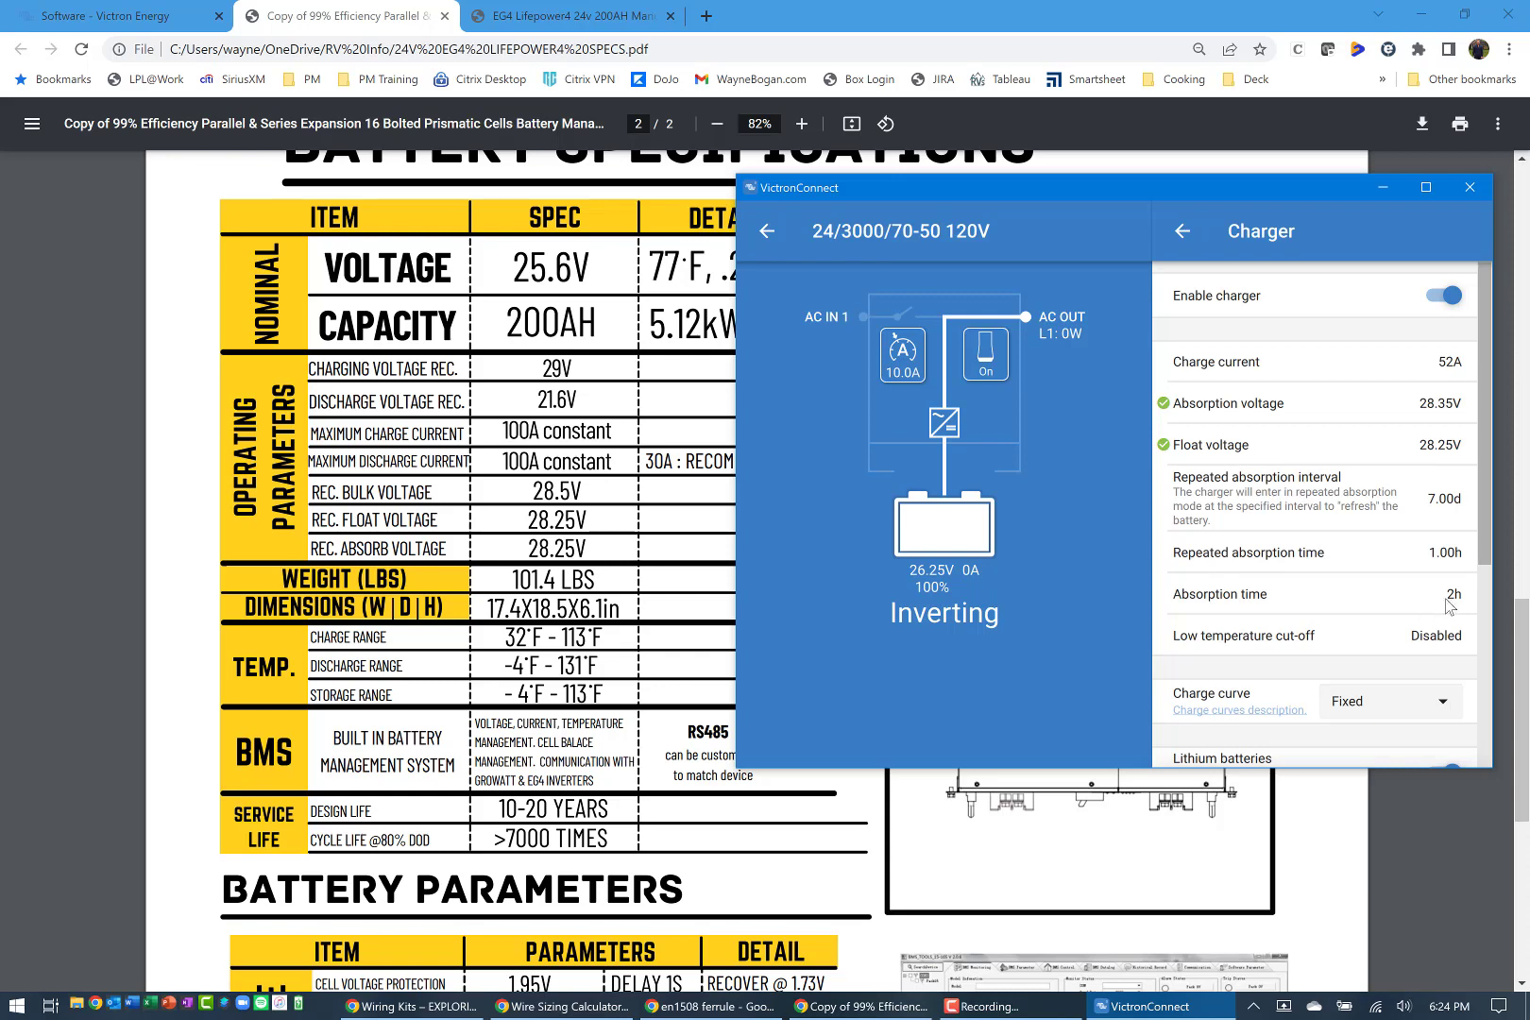
left_click(1454, 603)
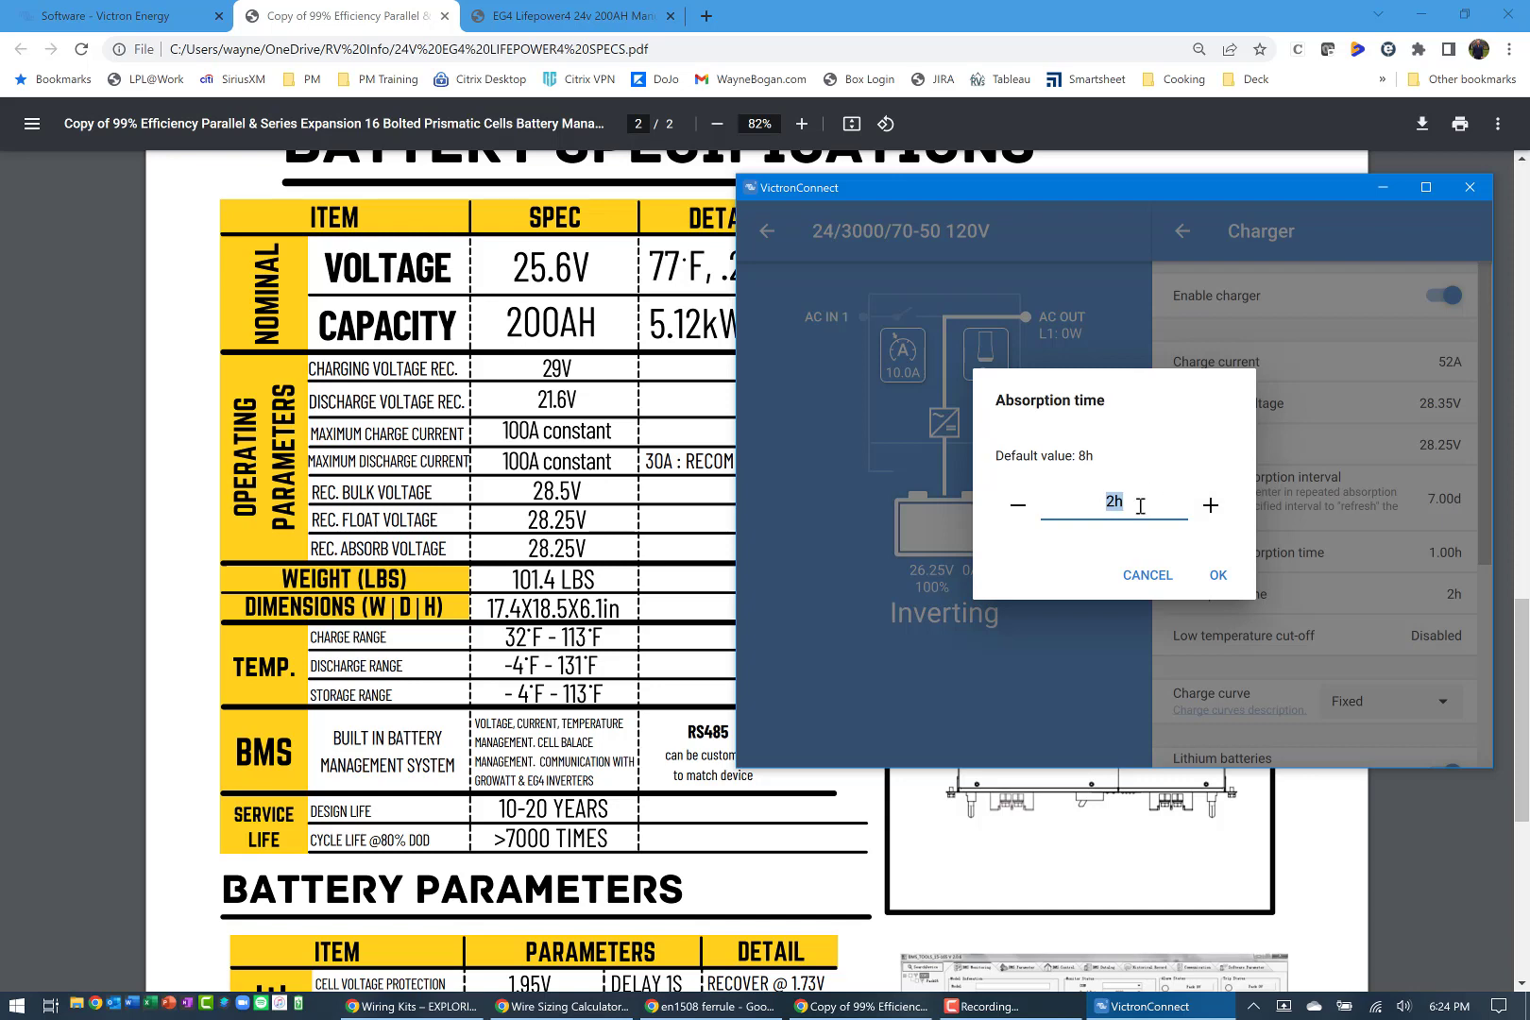
left_click(1218, 577)
- Turn on the Lithium batteries setting, acknowledge its notice, and review the remaining charger options
scroll(1350, 589, "down", 5)
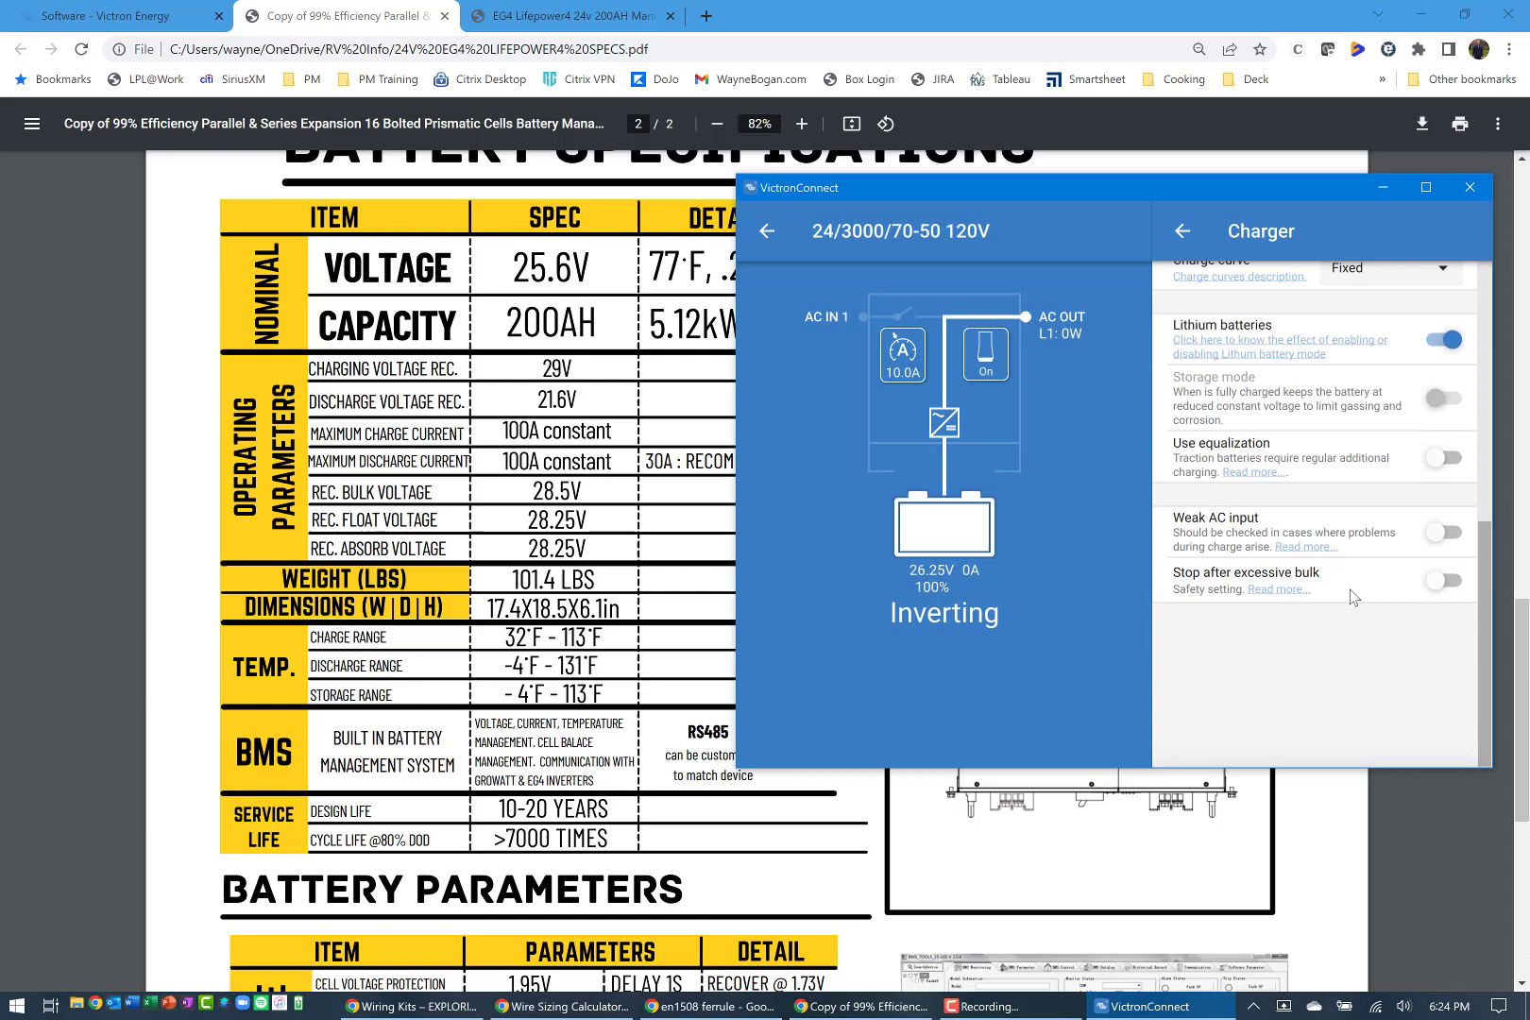
scroll(1349, 590, "up", 1)
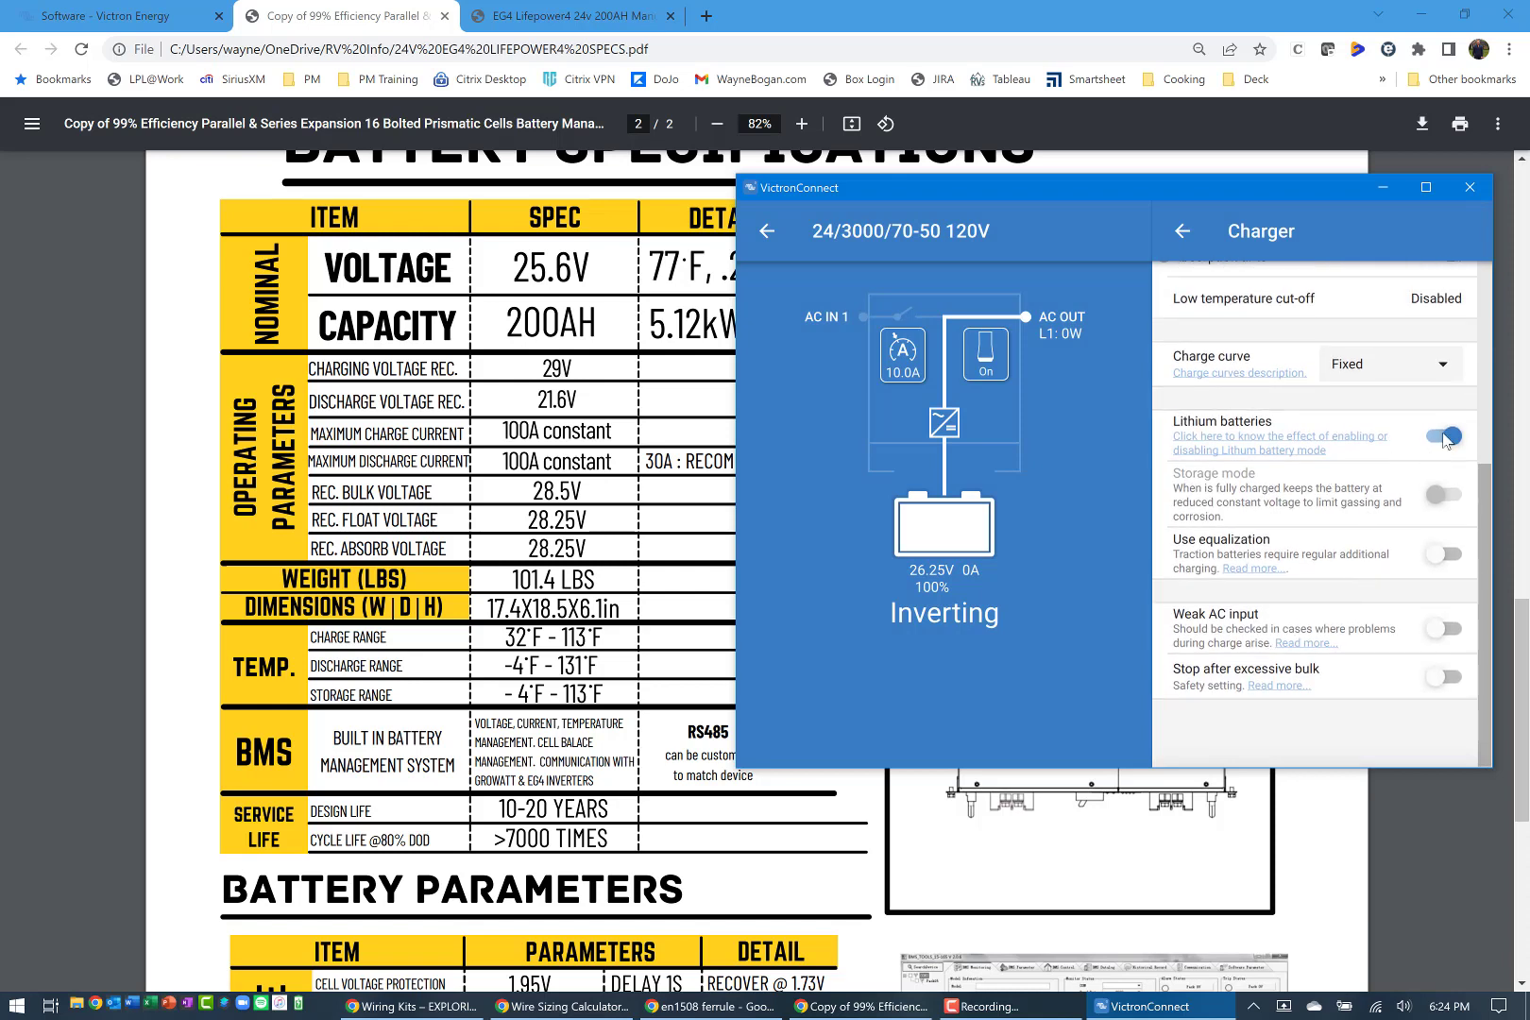
scroll(1407, 435, "up", 5)
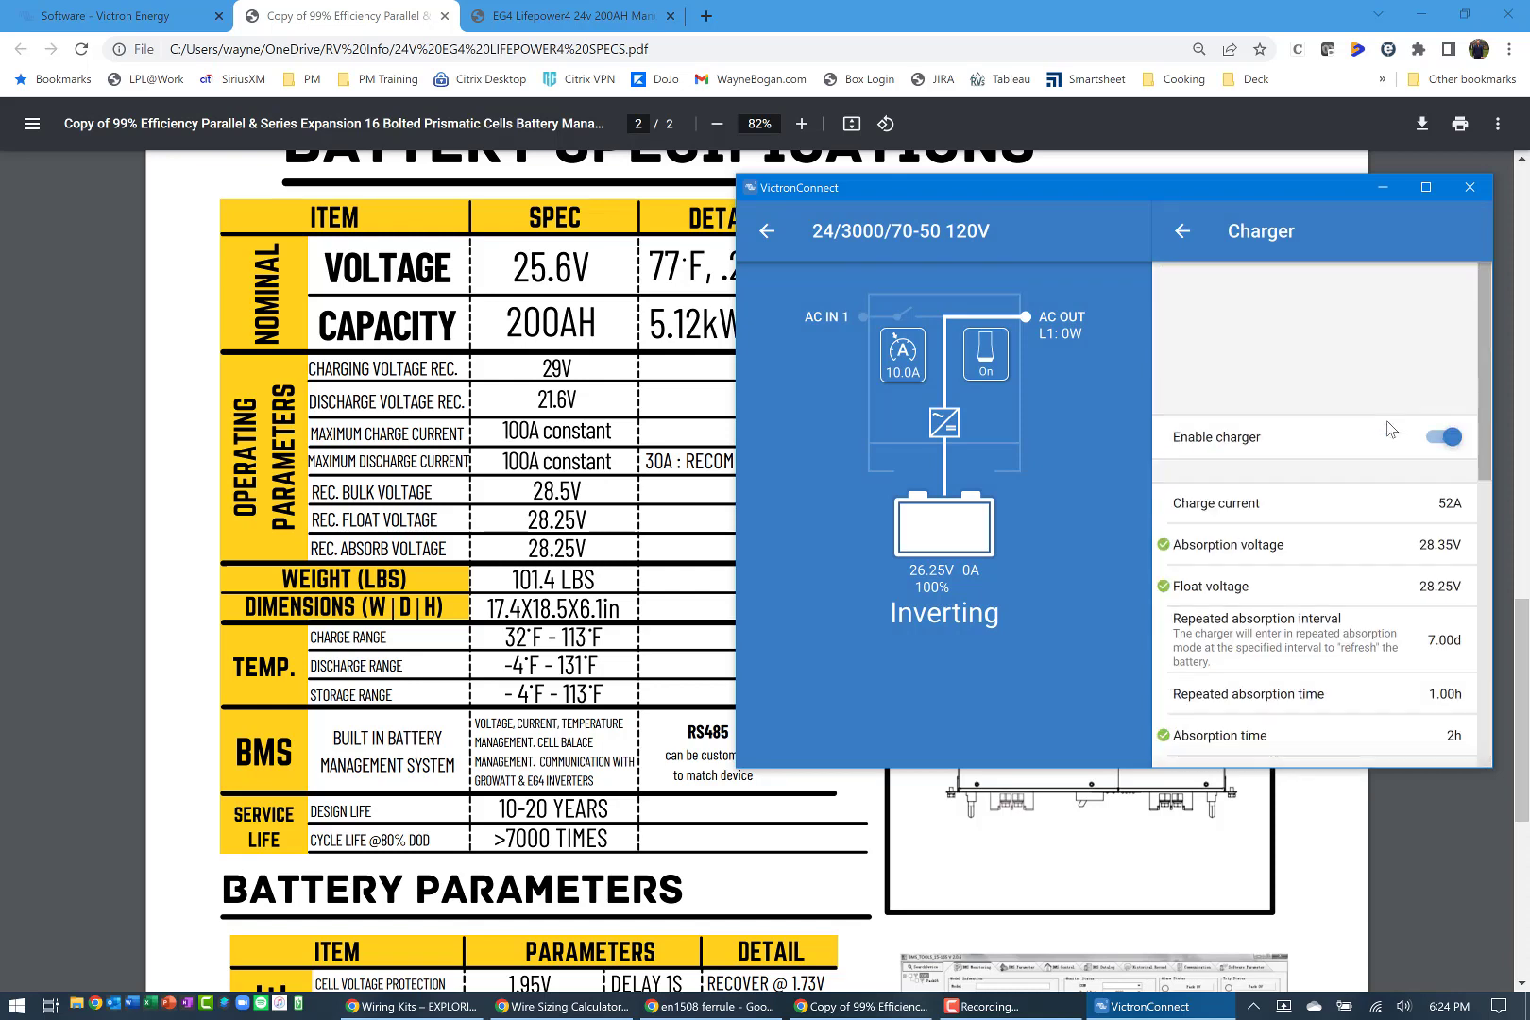
scroll(1407, 444, "down", 5)
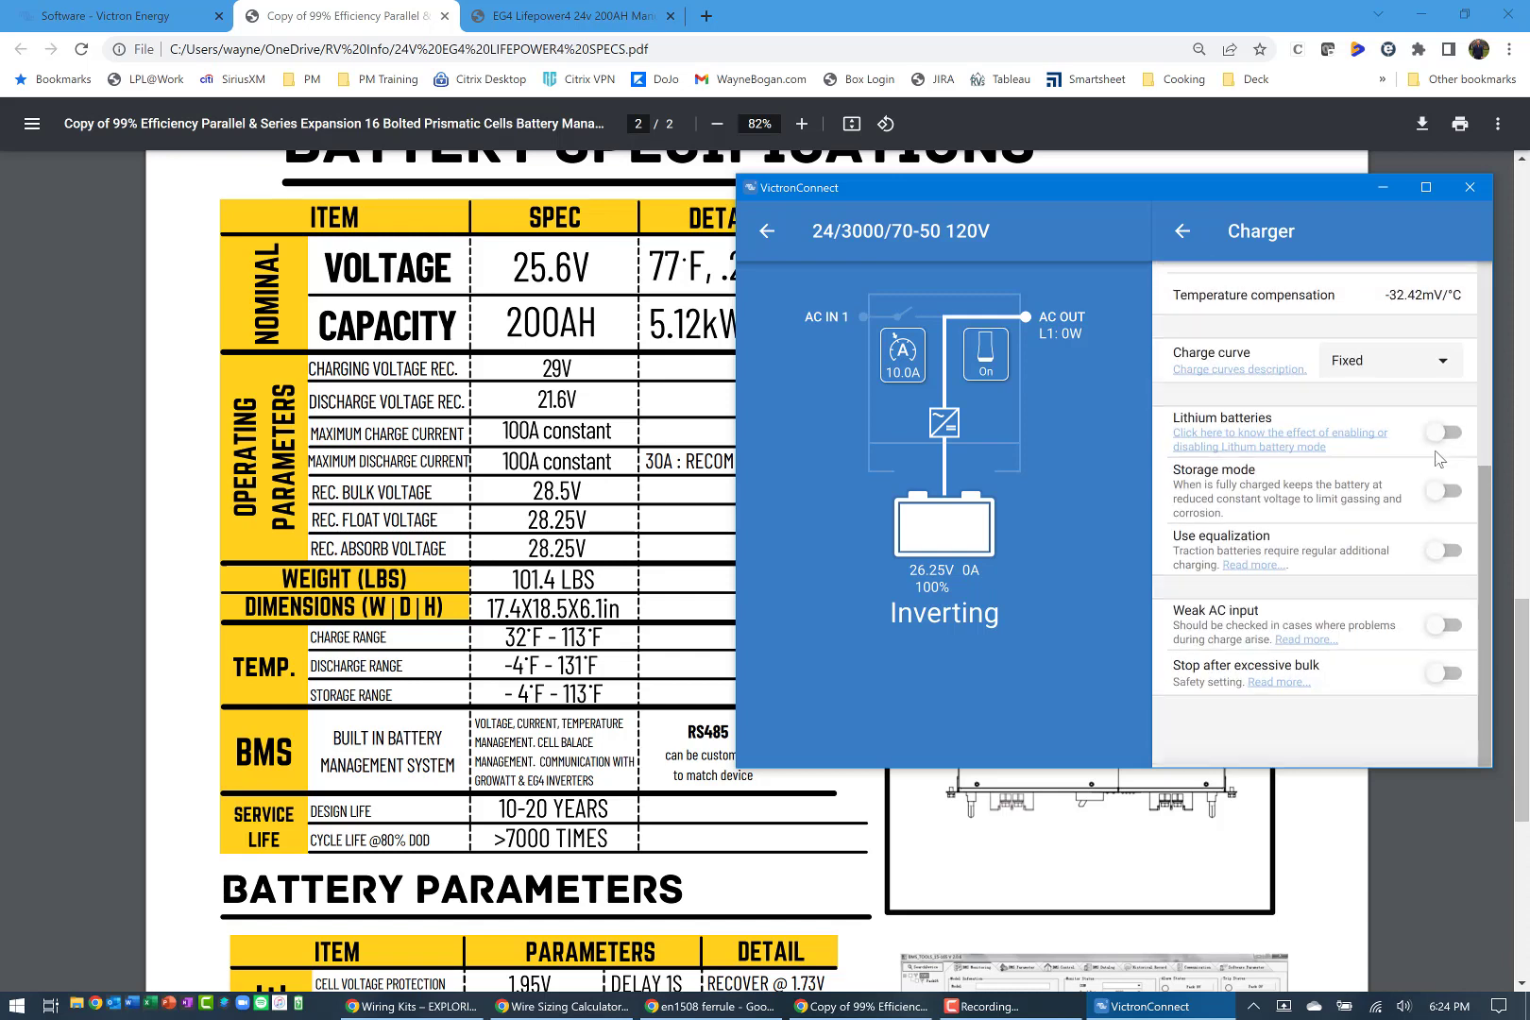
left_click(1443, 434)
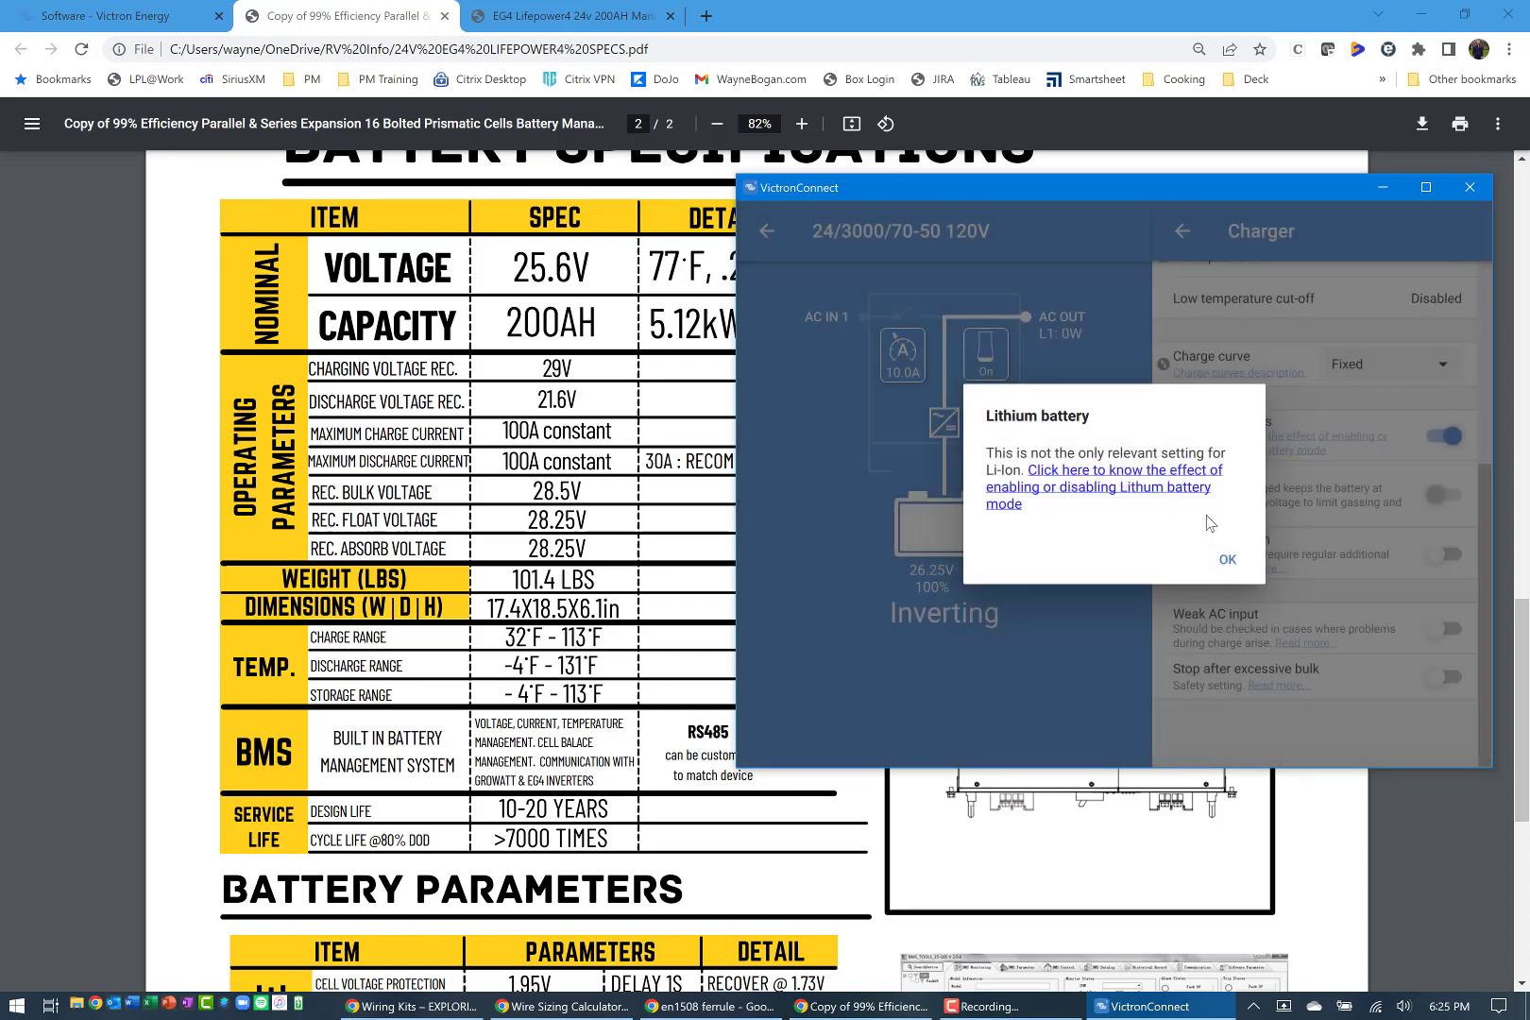
left_click(1227, 558)
scroll(1292, 545, "up", 4)
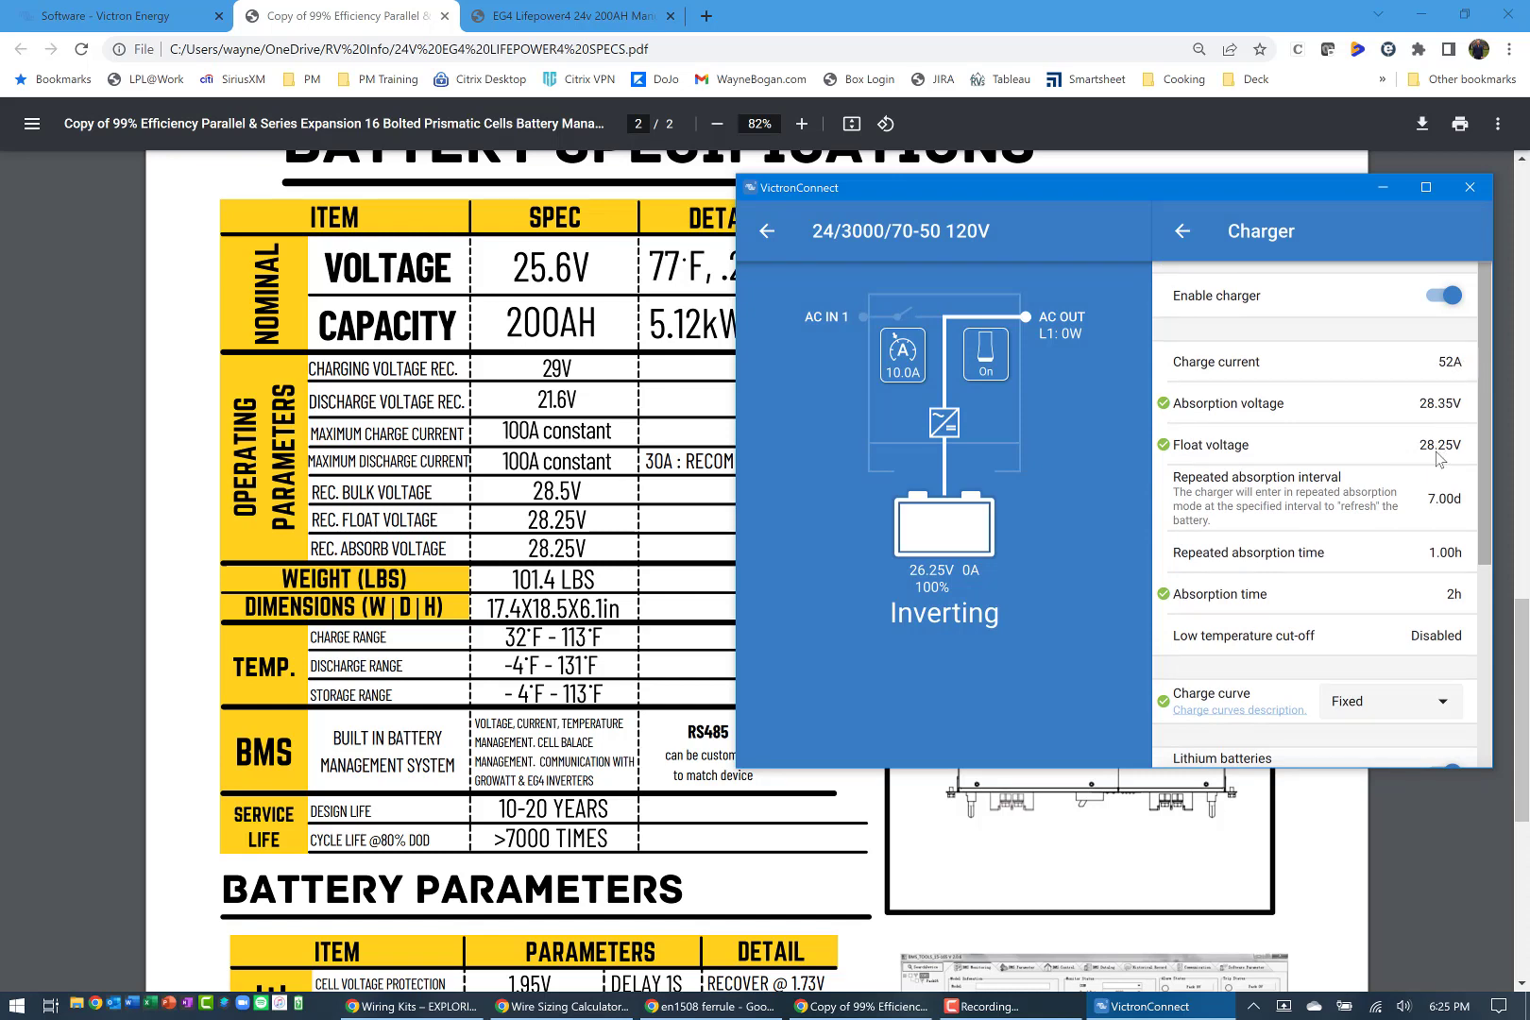
scroll(1440, 458, "down", 5)
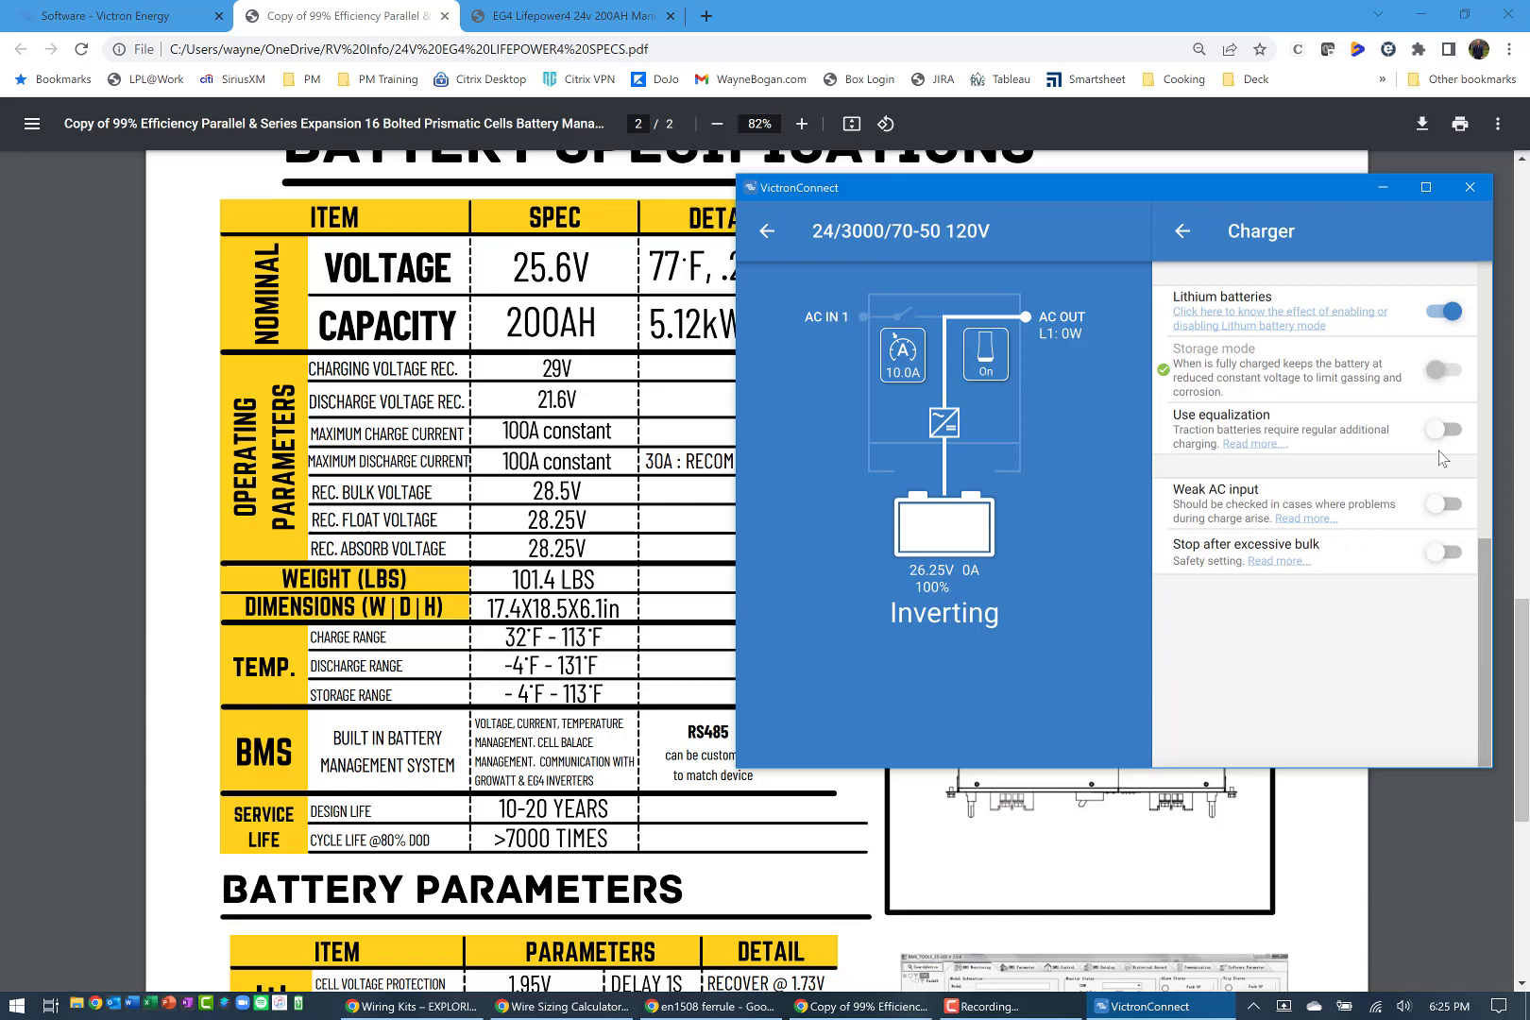
scroll(1440, 458, "up", 8)
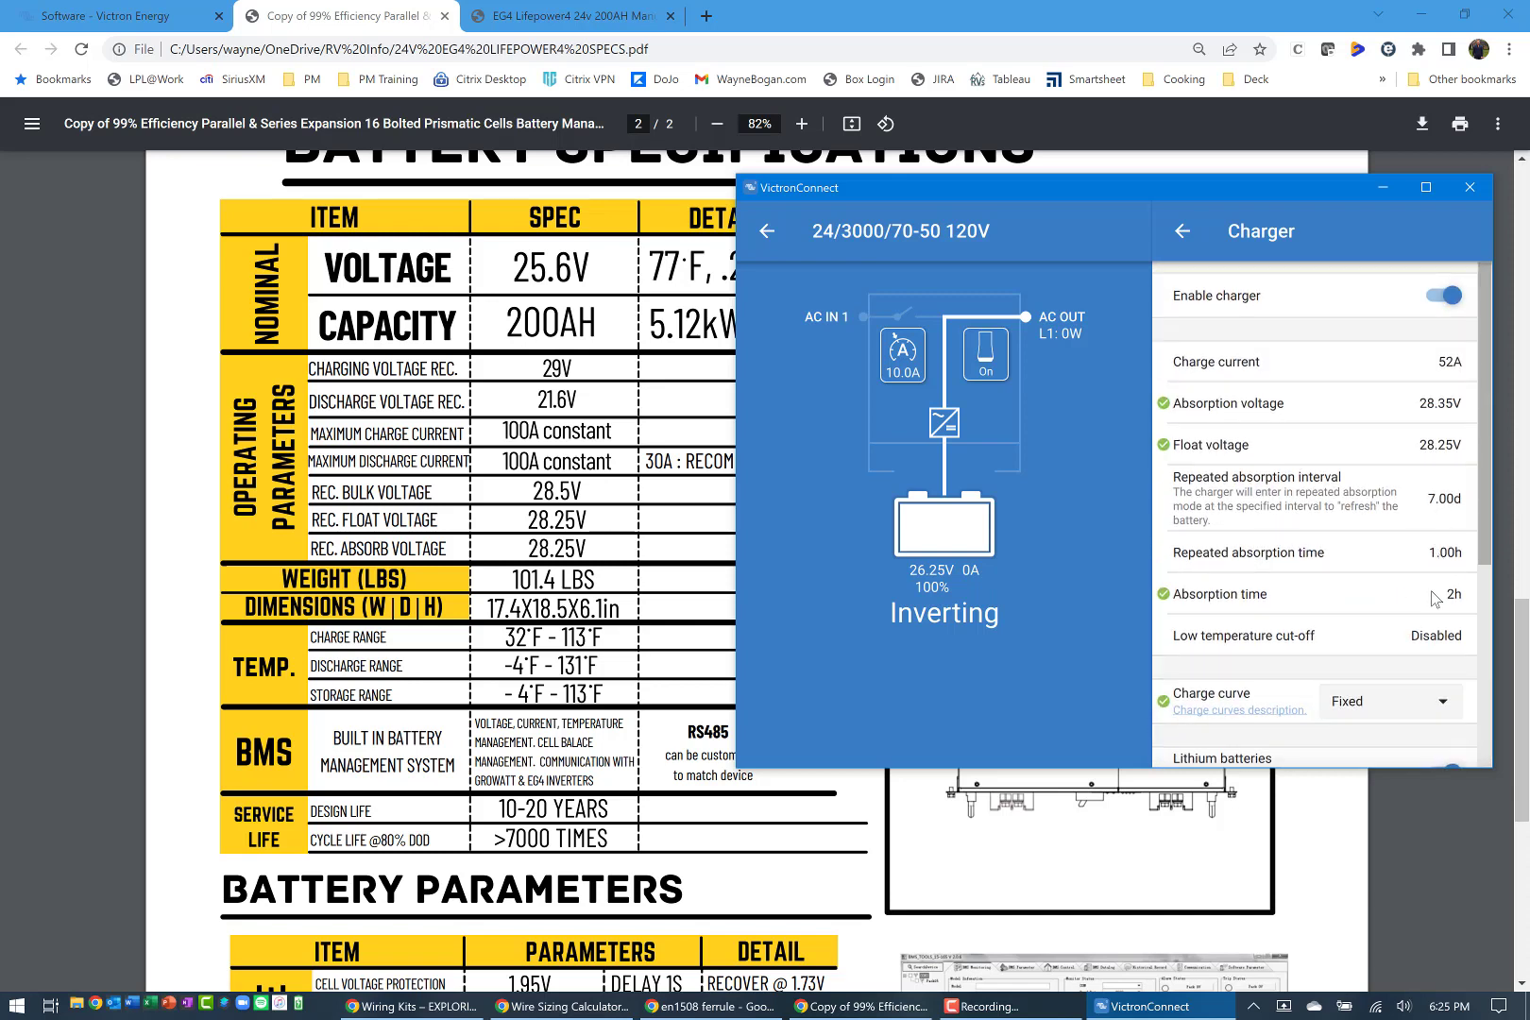
scroll(1435, 597, "down", 5)
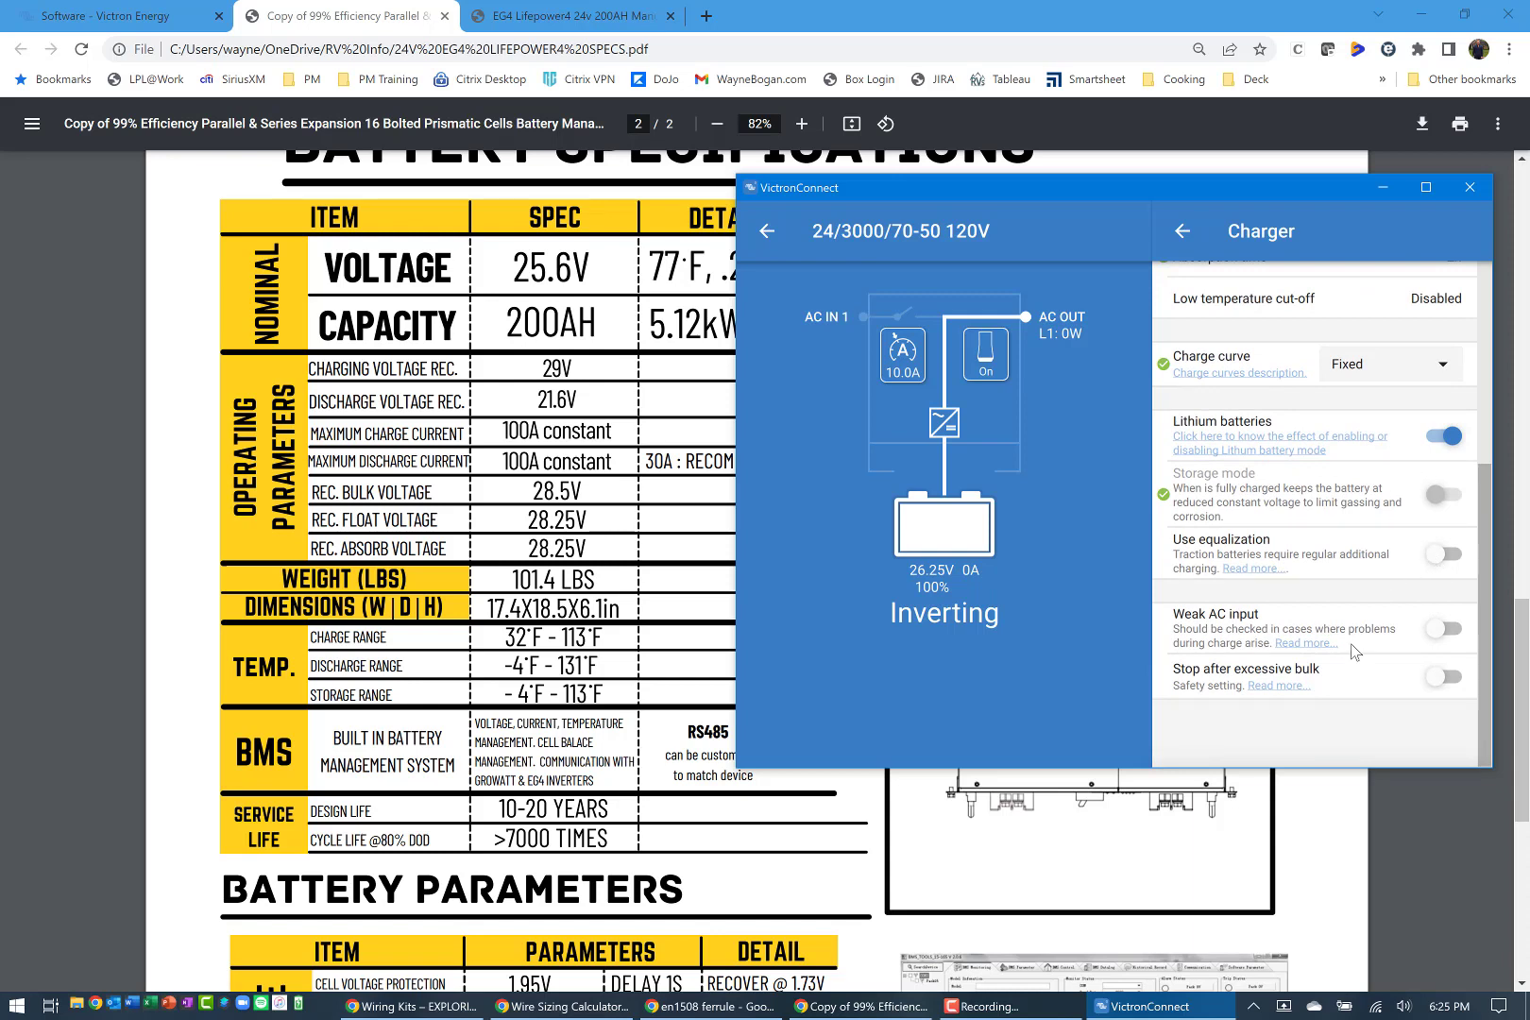
- Review the AC input control options, leaving conditional AC input connection off
left_click(1184, 232)
left_click(1215, 463)
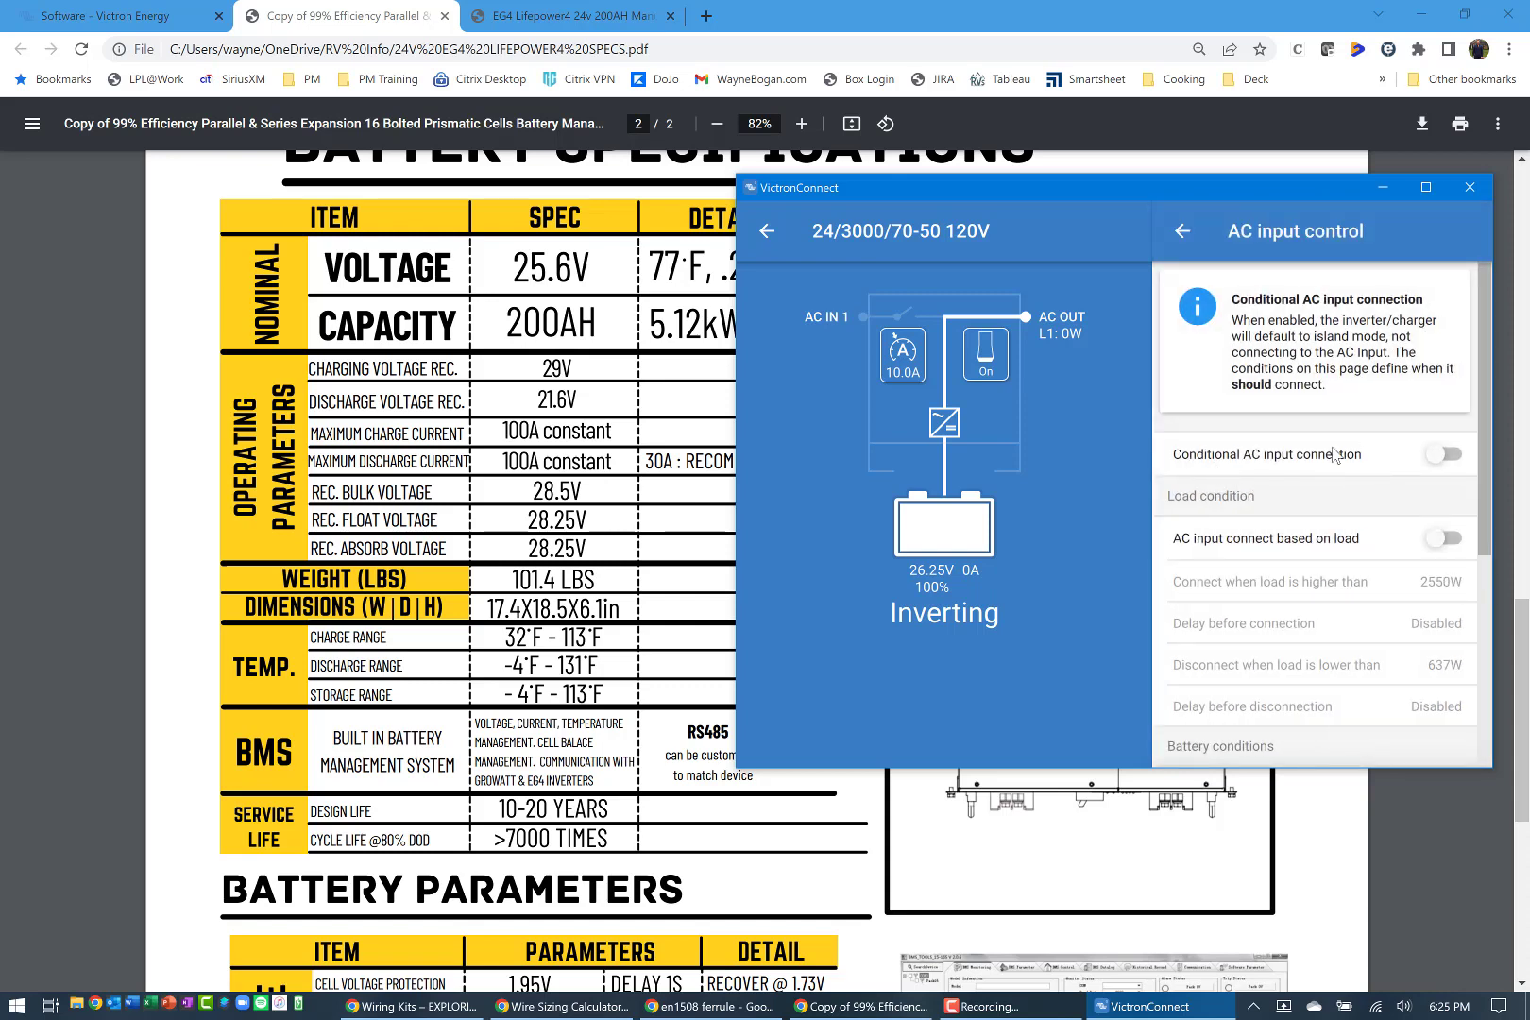
scroll(1294, 581, "down", 5)
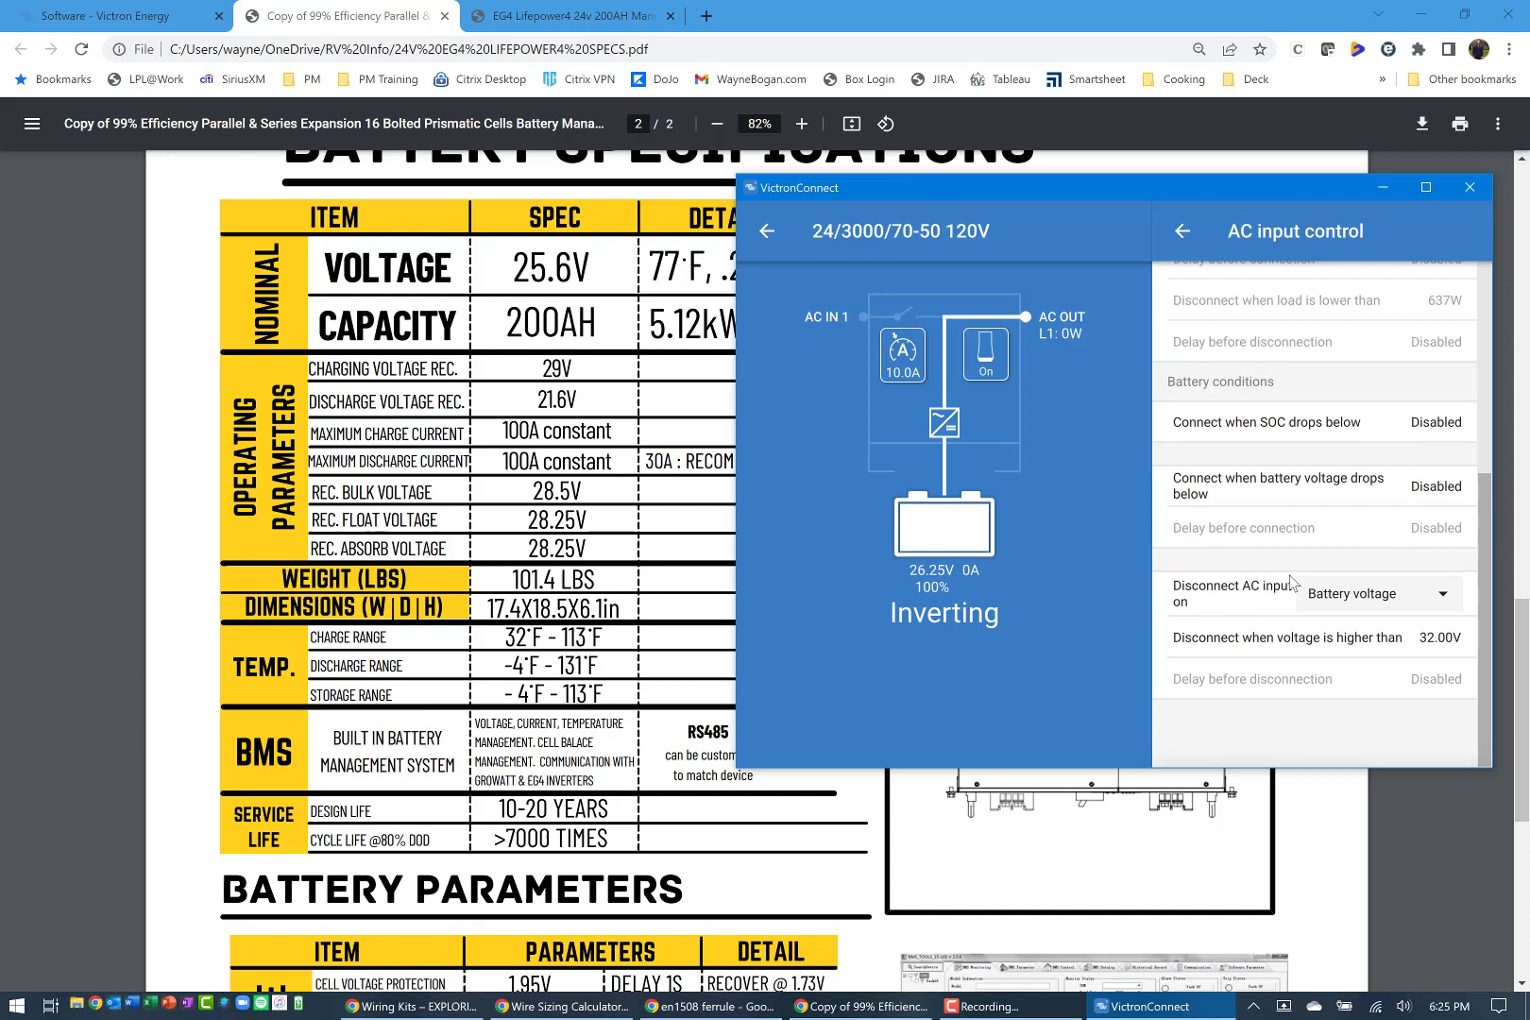
scroll(1290, 578, "up", 6)
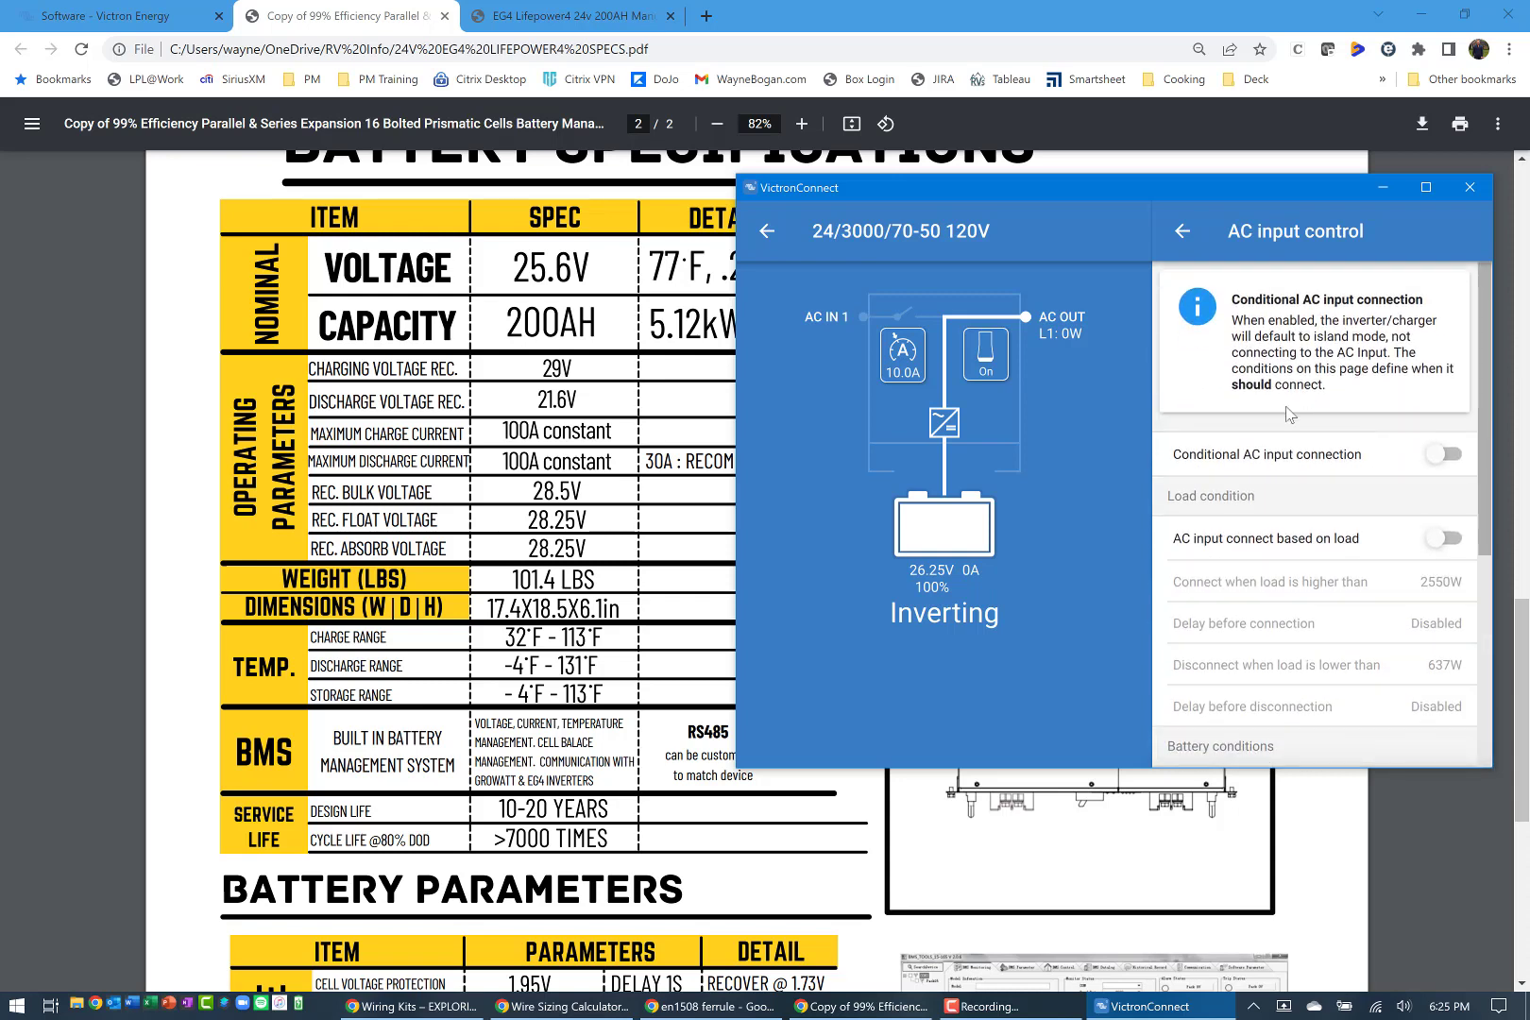
- Save the MultiPlus configuration to a VictronConnect settings file
left_click(1182, 232)
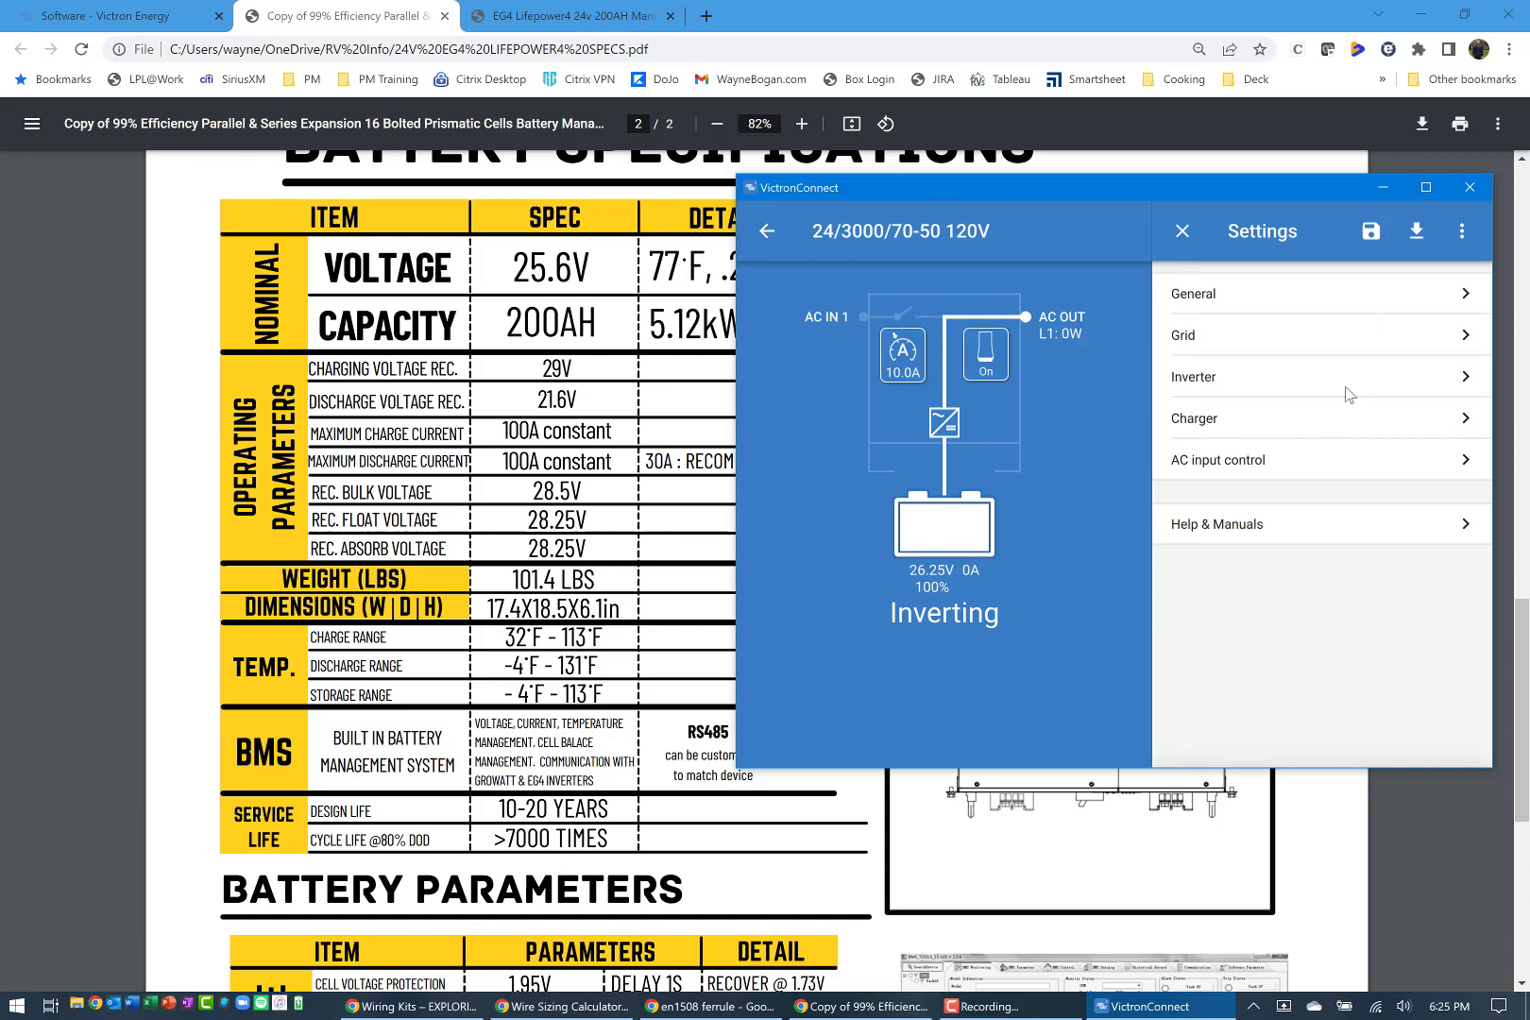
left_click(1371, 232)
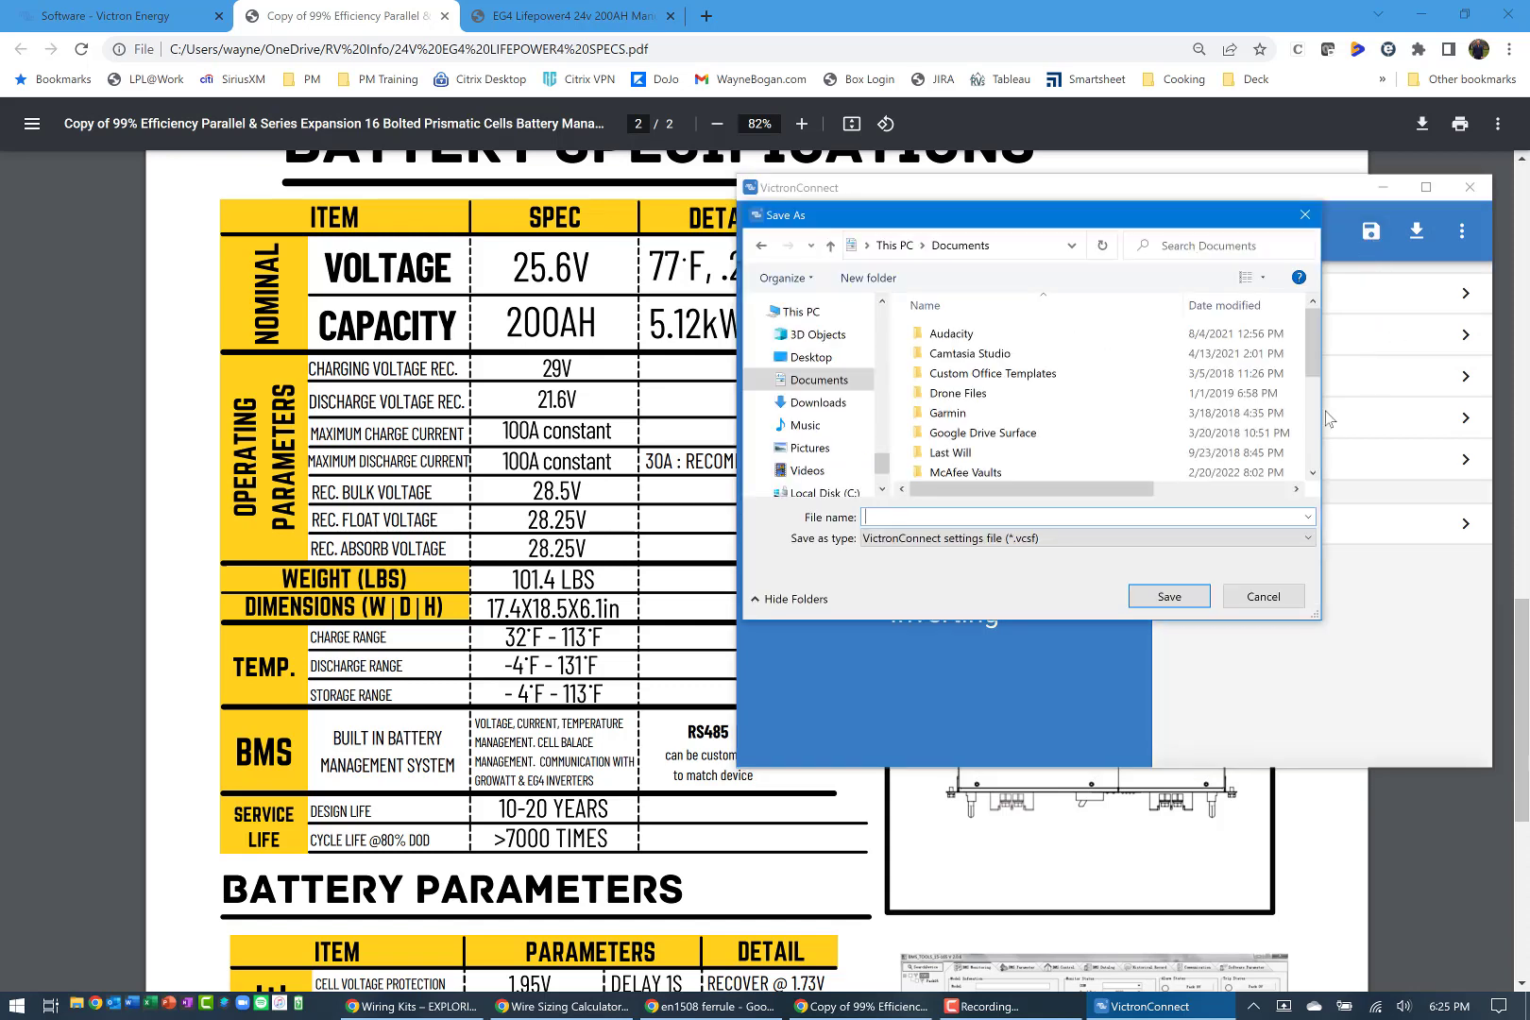
left_click(1255, 604)
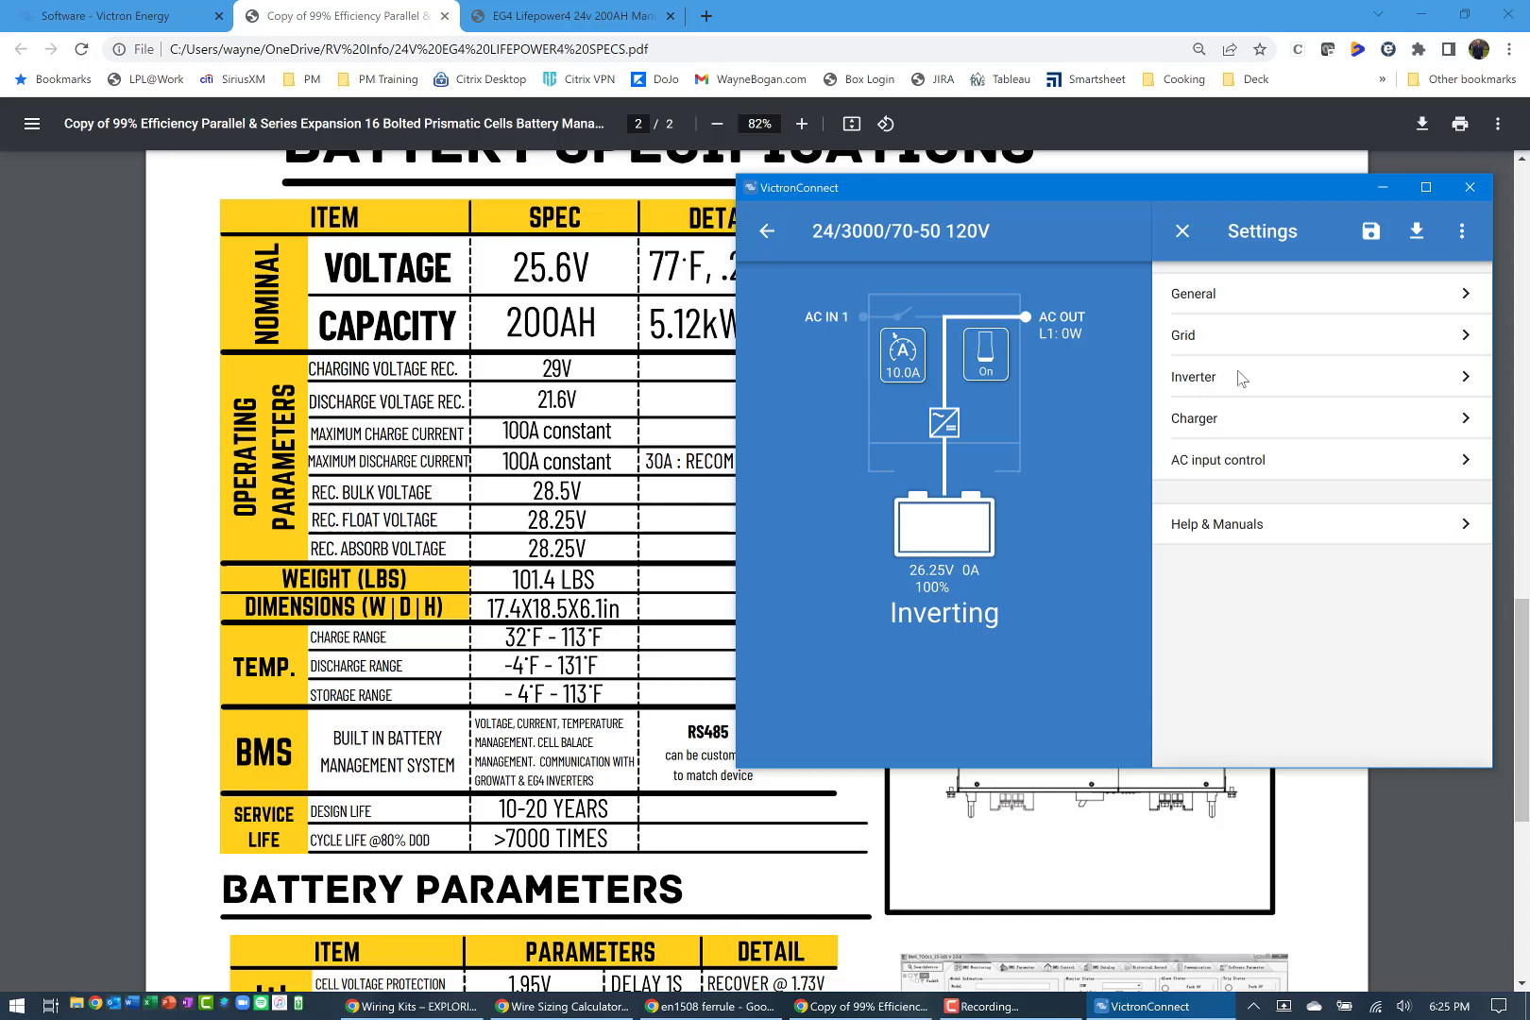
- Check Product info to confirm firmware v494 is the latest, then return to Settings
left_click(1461, 233)
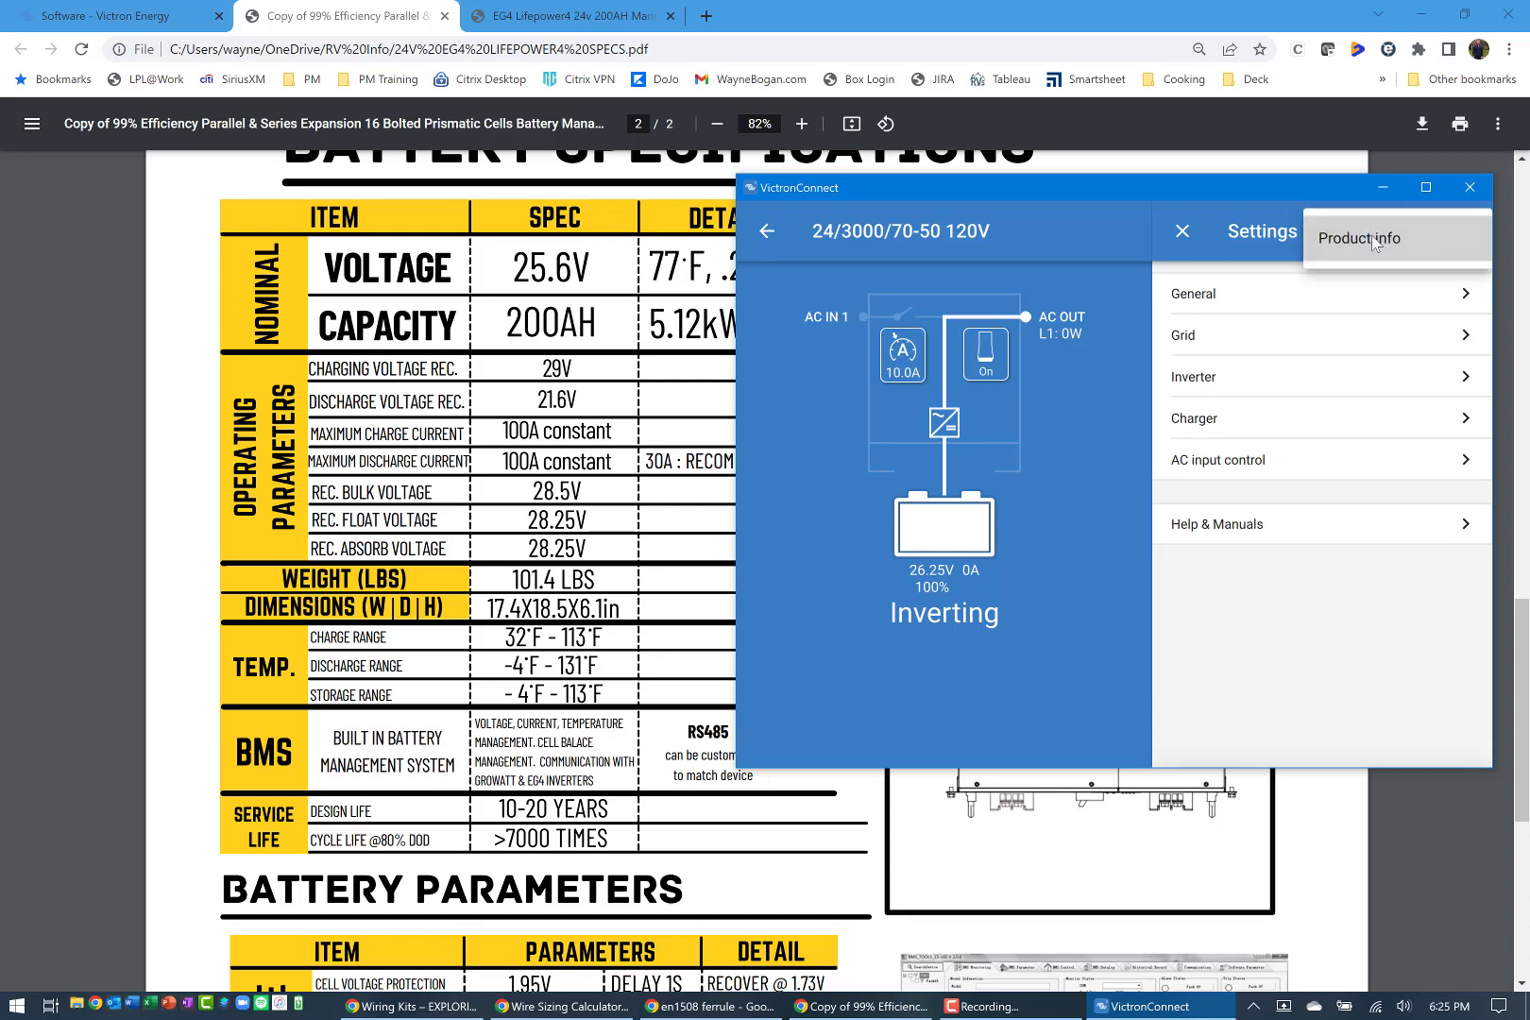
left_click(1374, 243)
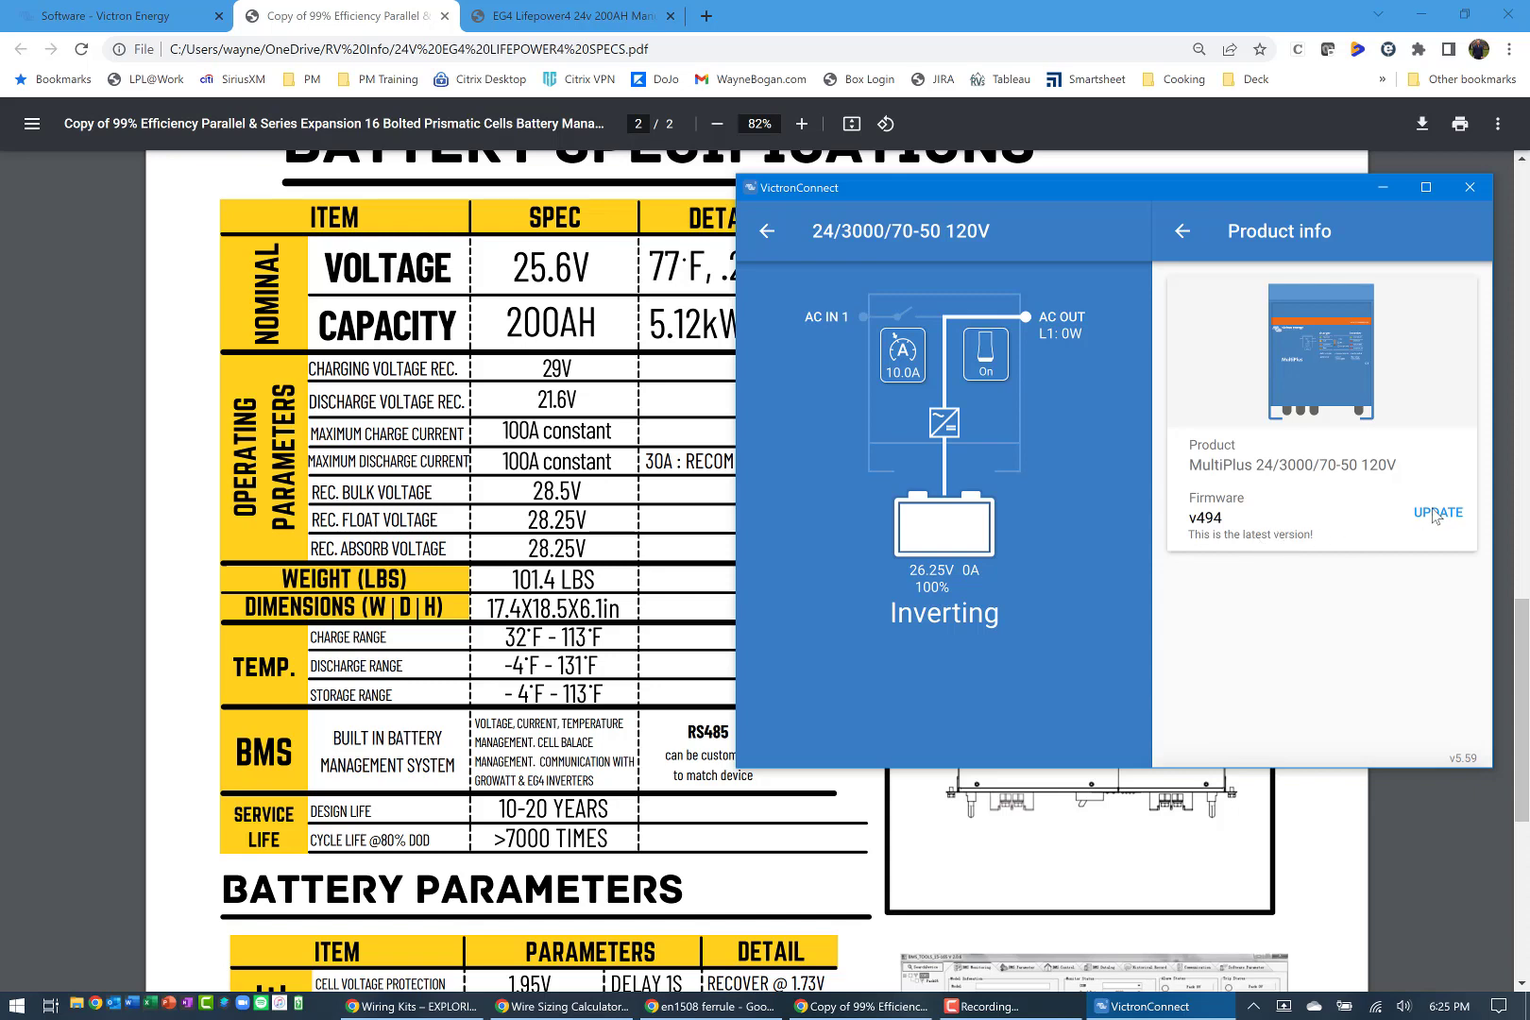
left_click(1183, 232)
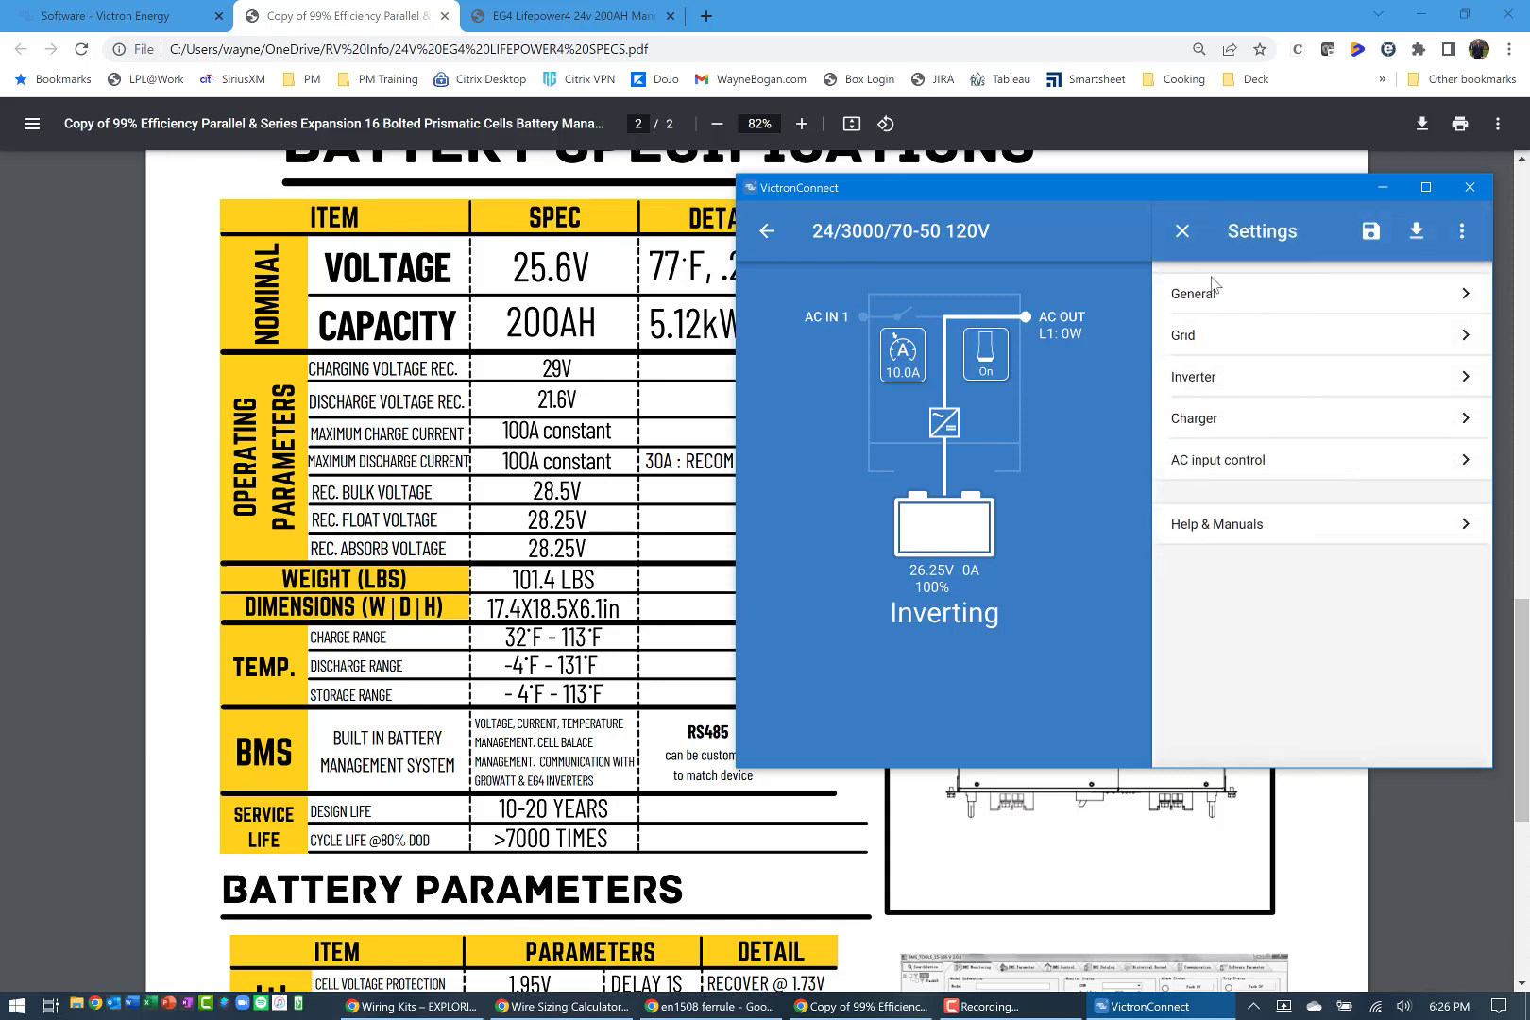
- Close Settings and watch the live status for bulk charging at about 37A
left_click(1184, 230)
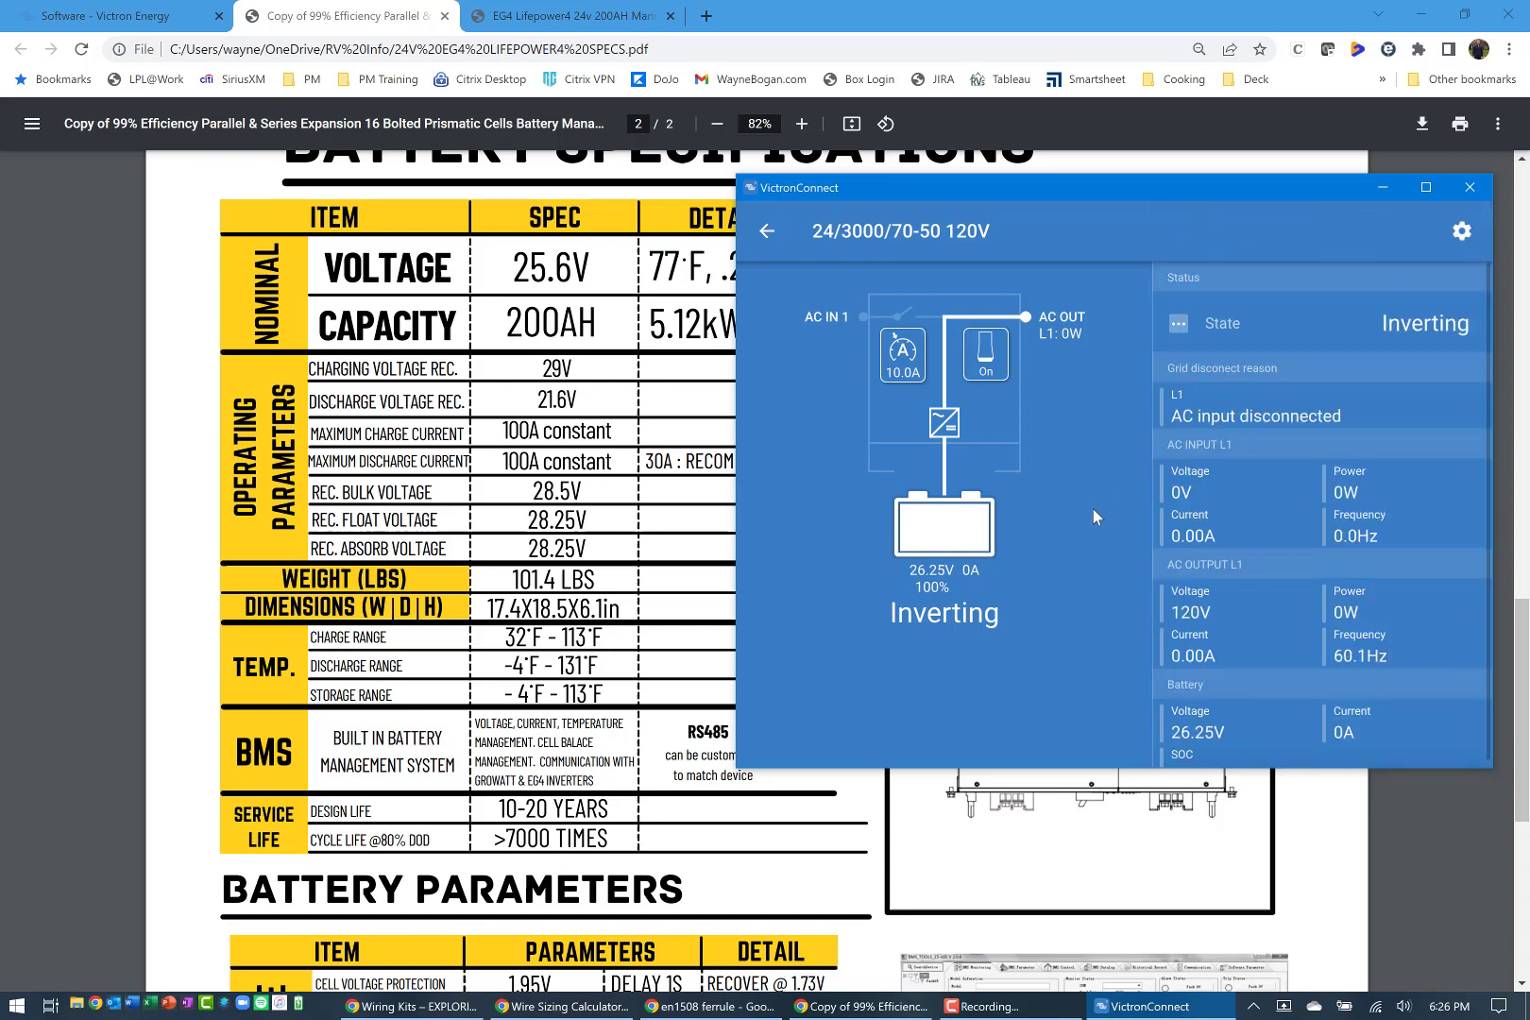